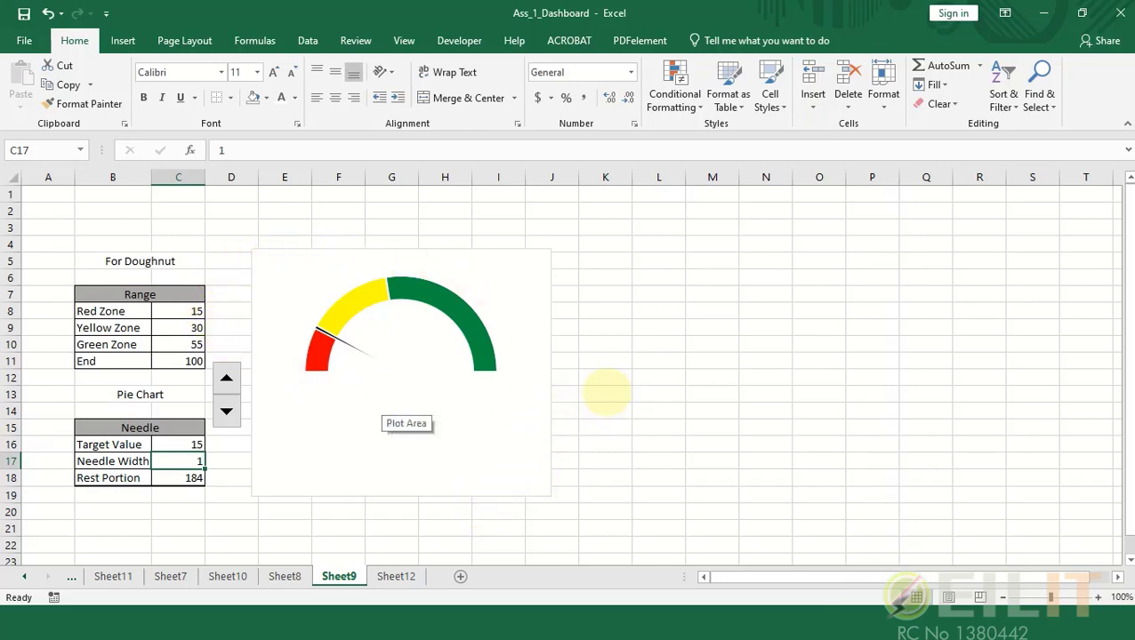
Review the helper table labels: For Doughnut, Pie Chart, Red, Yellow and Green Zone, and End
{"action": "left_click", "coordinate": [120, 265]}
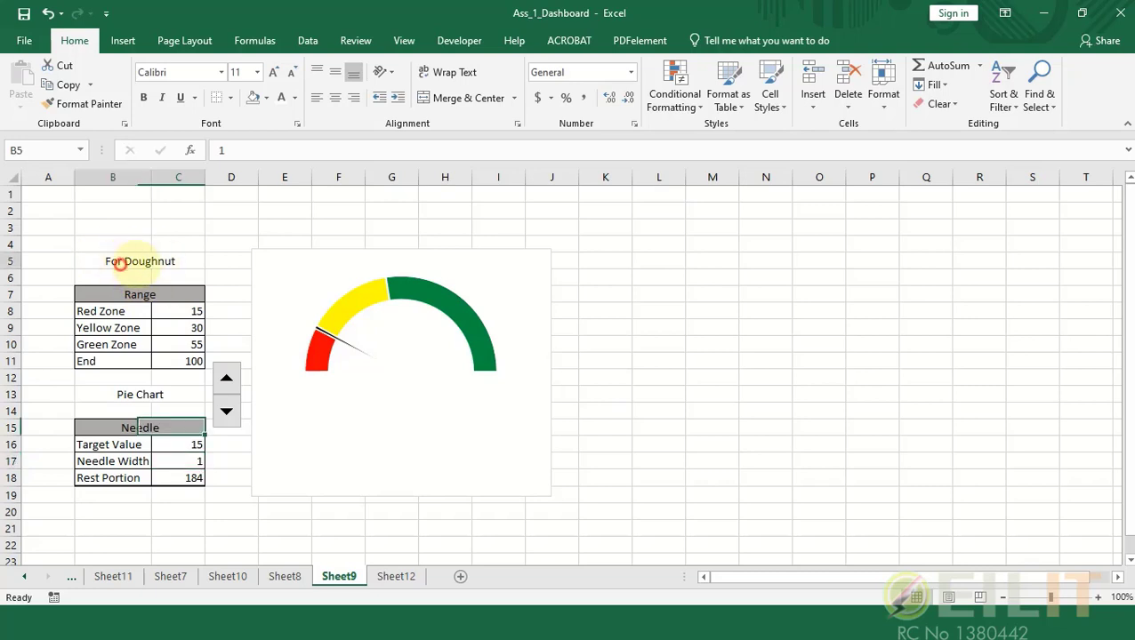
{"action": "left_click", "coordinate": [138, 395]}
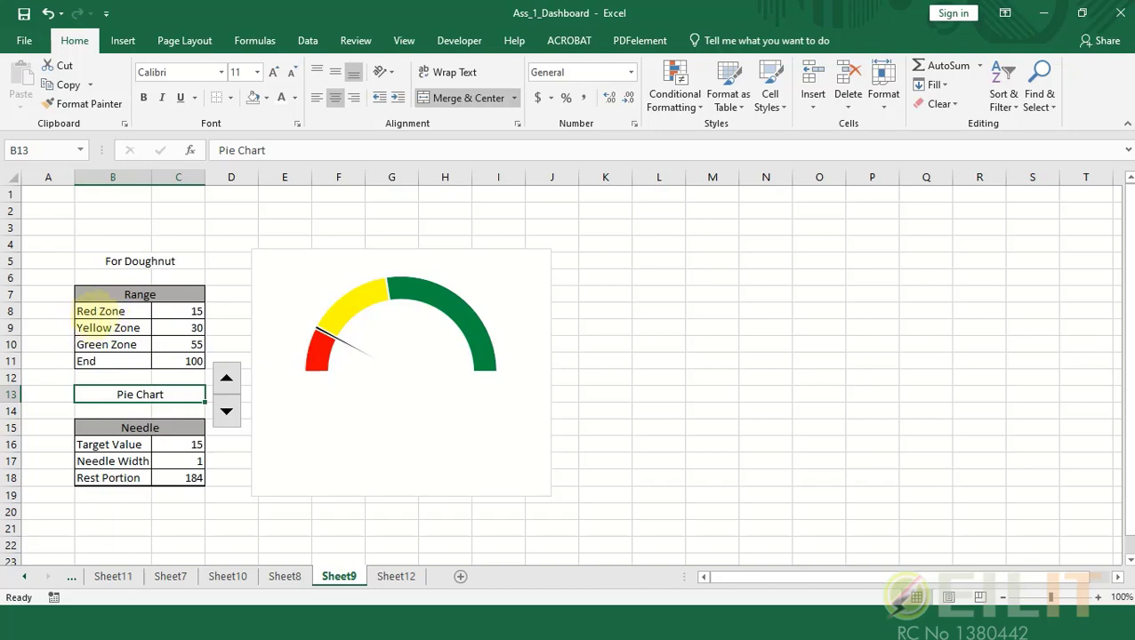
{"action": "left_click", "coordinate": [92, 312]}
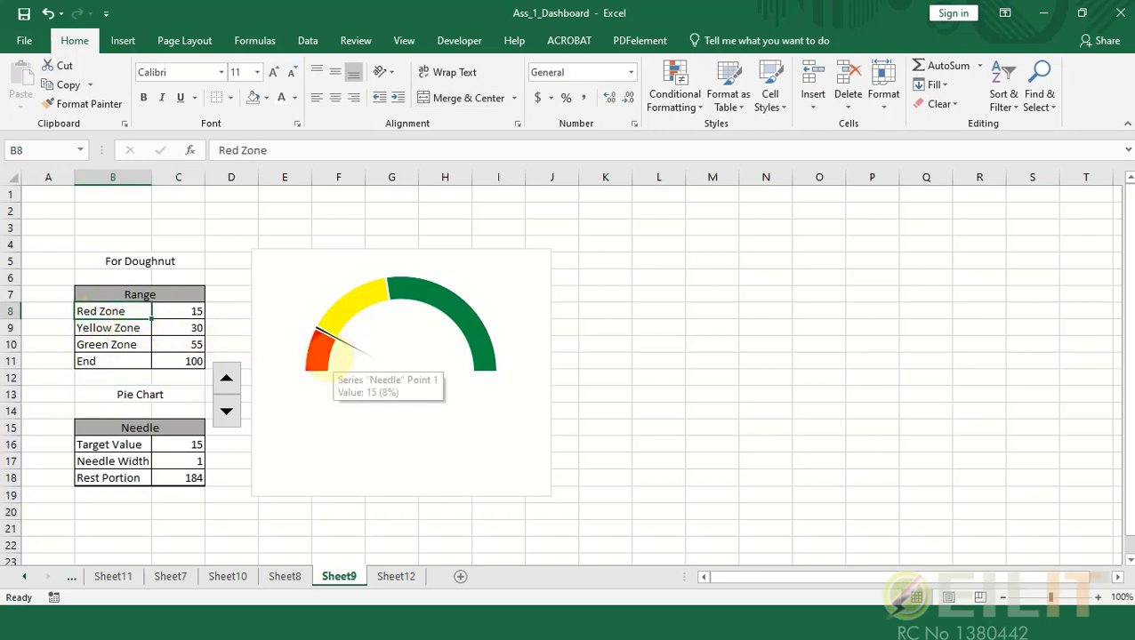
{"action": "left_click", "coordinate": [125, 328]}
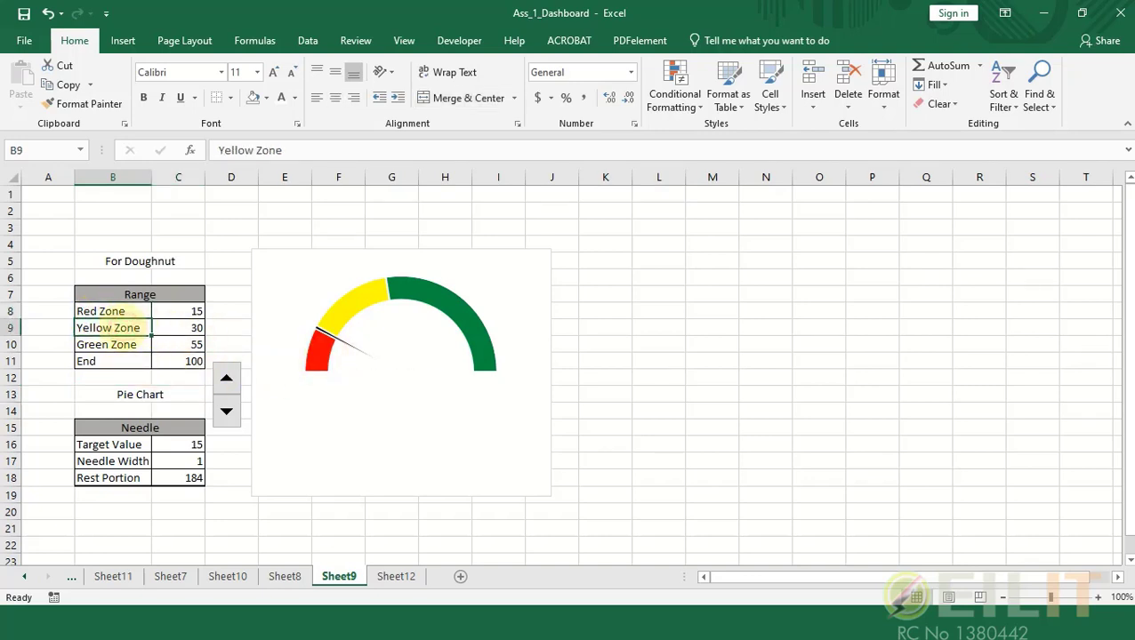
{"action": "left_click", "coordinate": [118, 349]}
{"action": "left_click", "coordinate": [116, 362]}
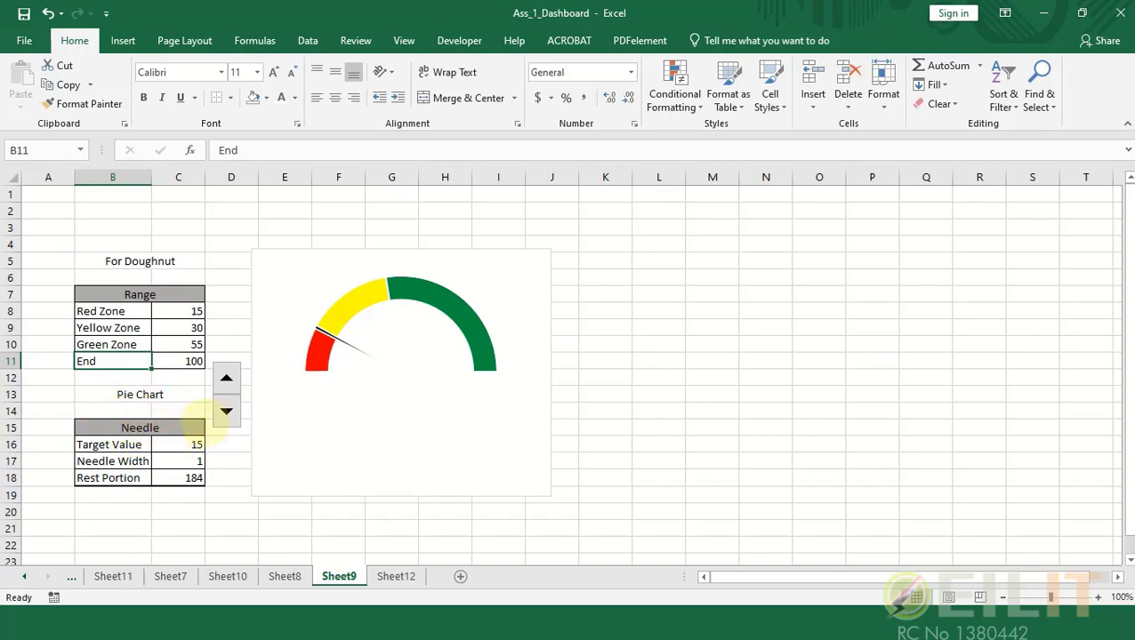
Enter 75 as the Target Value in cell C16
{"action": "mouse_move", "coordinate": [340, 340]}
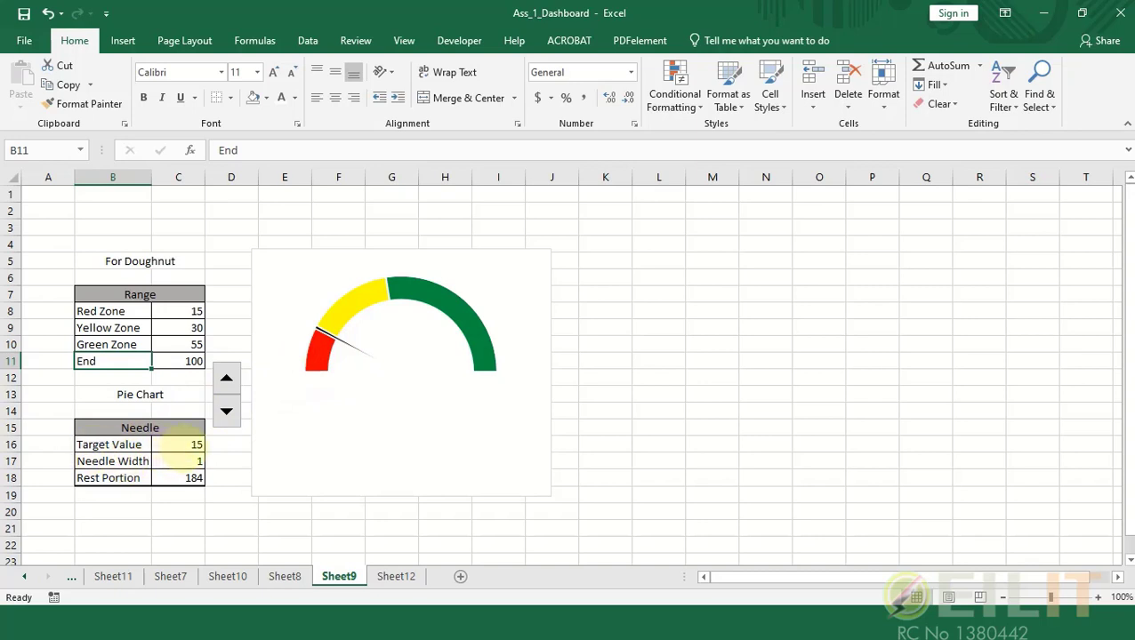
{"action": "left_click", "coordinate": [180, 445]}
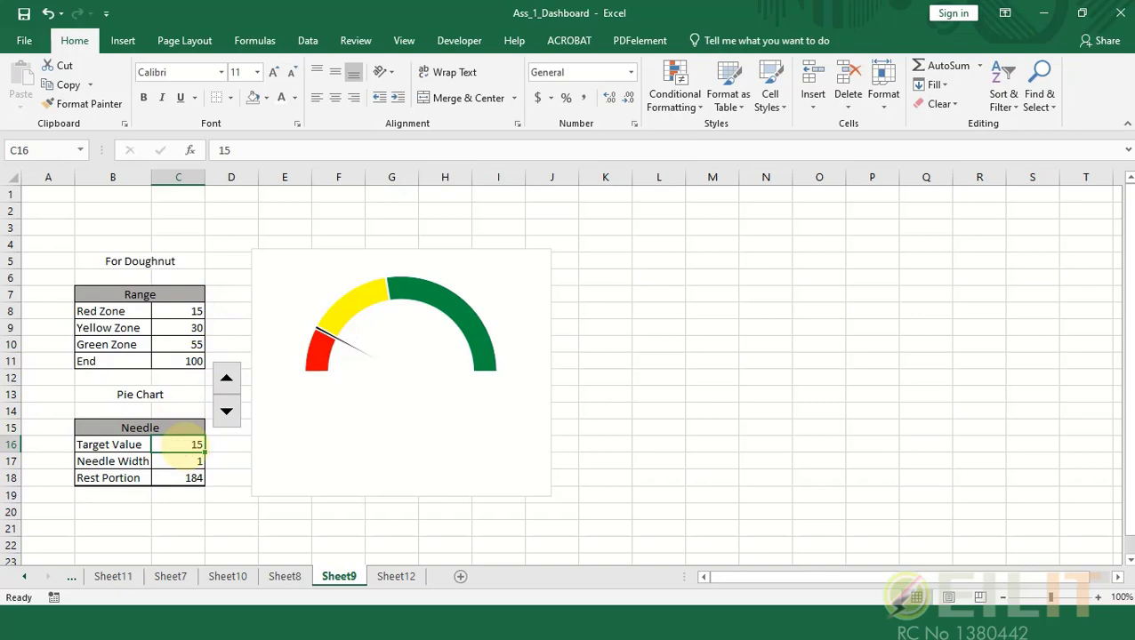
{"action": "type", "text": "7"}
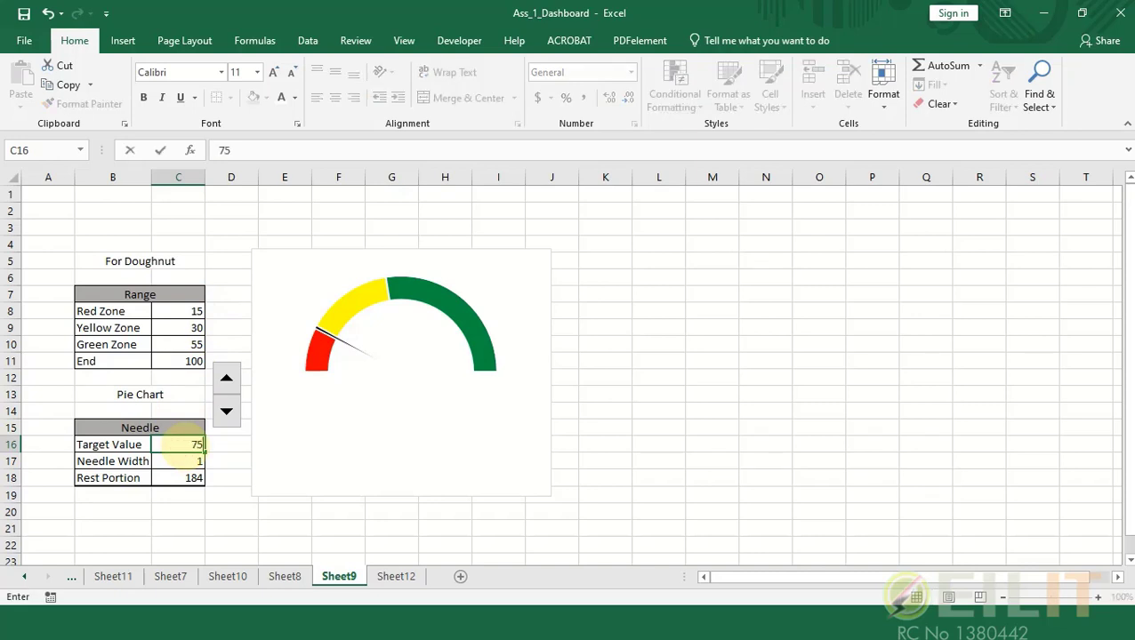
{"action": "type", "text": "5"}
{"action": "key", "text": "Return"}
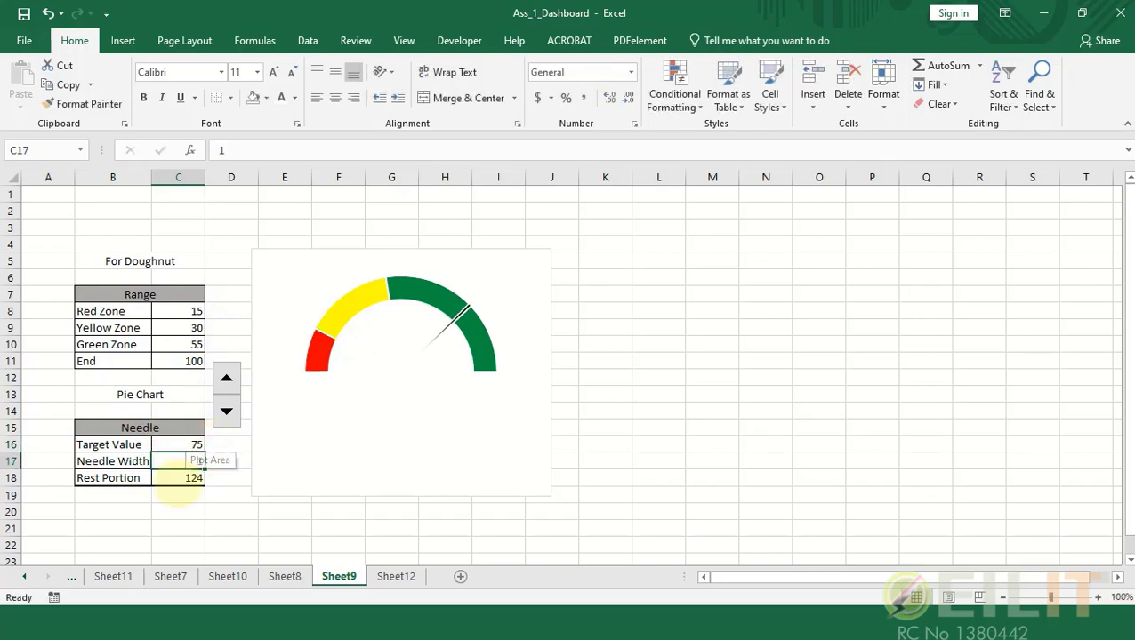
Nudge the Target Value with the spin button to 74, then go to Sheet12
{"action": "mouse_move", "coordinate": [451, 320]}
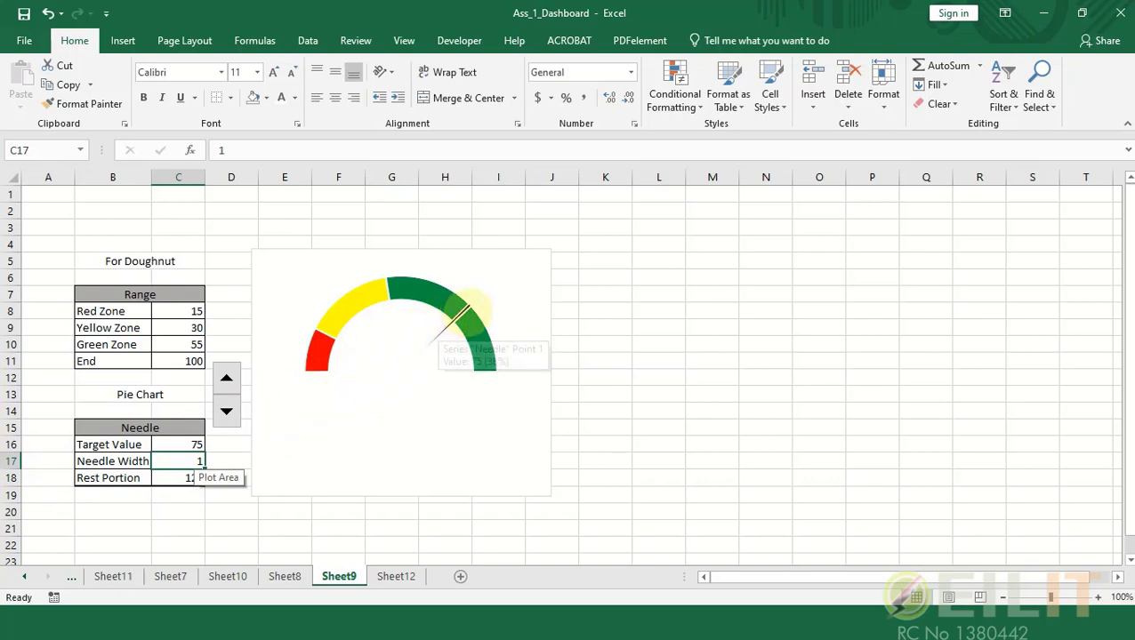
{"action": "mouse_move", "coordinate": [427, 341]}
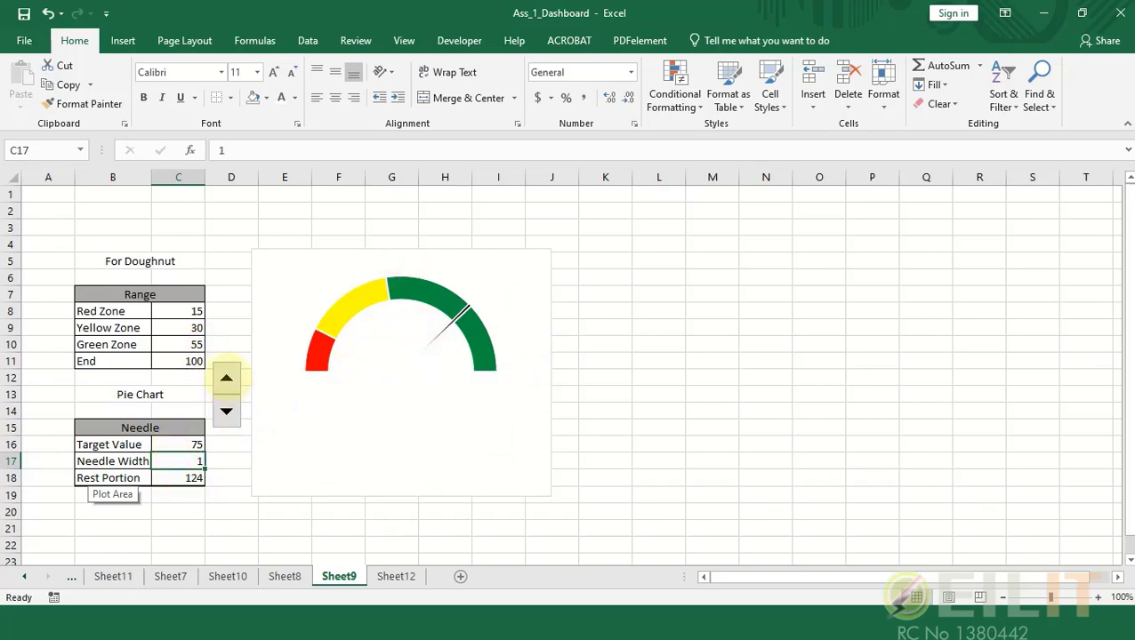
{"action": "left_click", "coordinate": [226, 378]}
{"action": "left_click", "coordinate": [226, 377]}
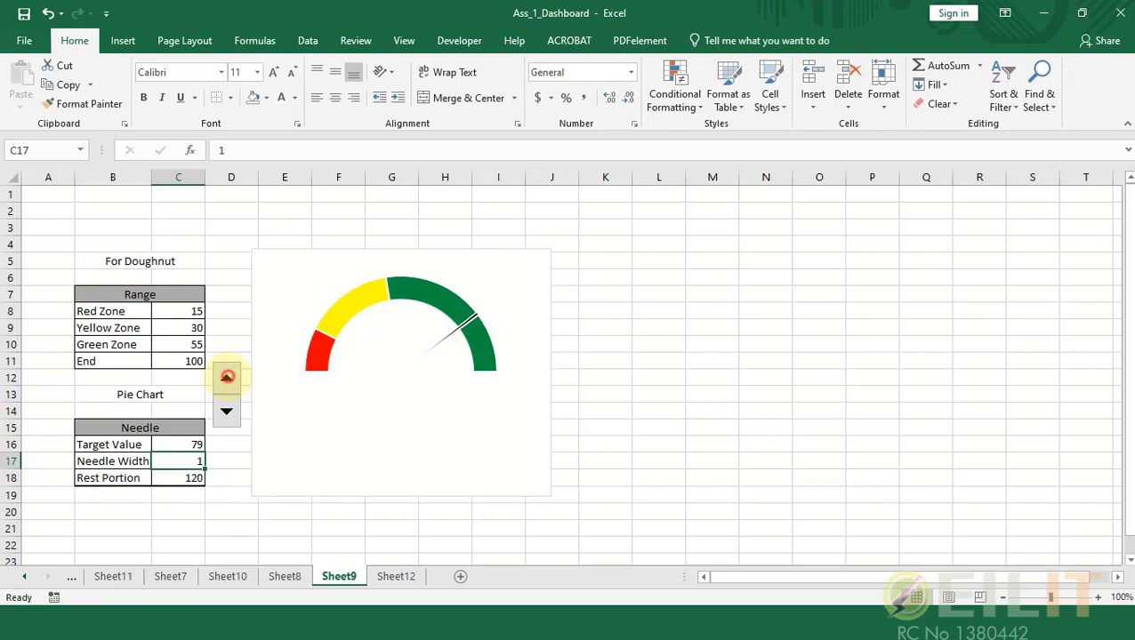
{"action": "left_click", "coordinate": [227, 377]}
{"action": "left_click", "coordinate": [226, 411]}
{"action": "left_click", "coordinate": [226, 411]}
{"action": "left_click", "coordinate": [226, 411]}
{"action": "left_click", "coordinate": [226, 411]}
{"action": "left_click", "coordinate": [226, 411]}
{"action": "left_click", "coordinate": [226, 411]}
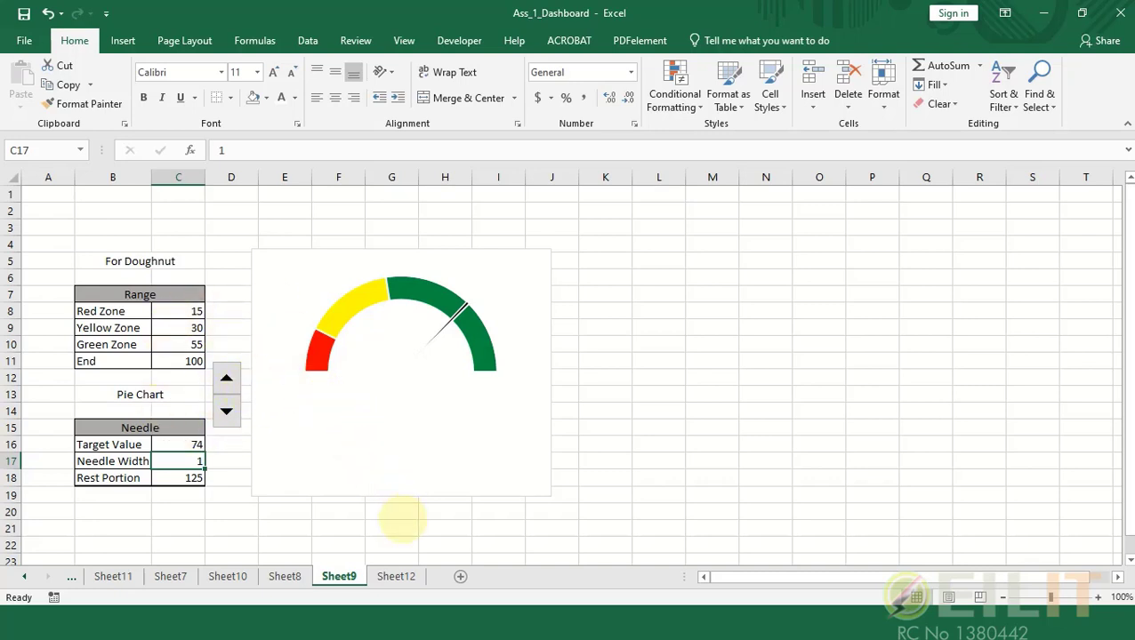
{"action": "left_click", "coordinate": [398, 577]}
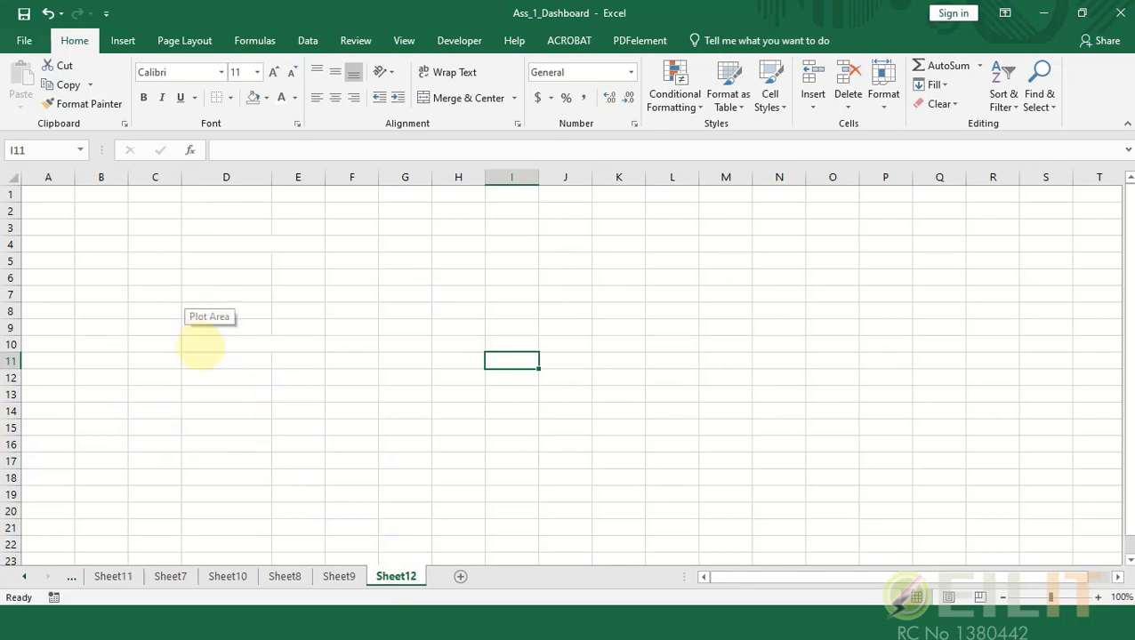
Copy the Range table B7:C11 from Sheet9 onto Sheet12 and confirm the Needle Pointer Value of 1
{"action": "left_click", "coordinate": [339, 577]}
{"action": "left_click_drag", "start_coordinate": [134, 295], "coordinate": [182, 365]}
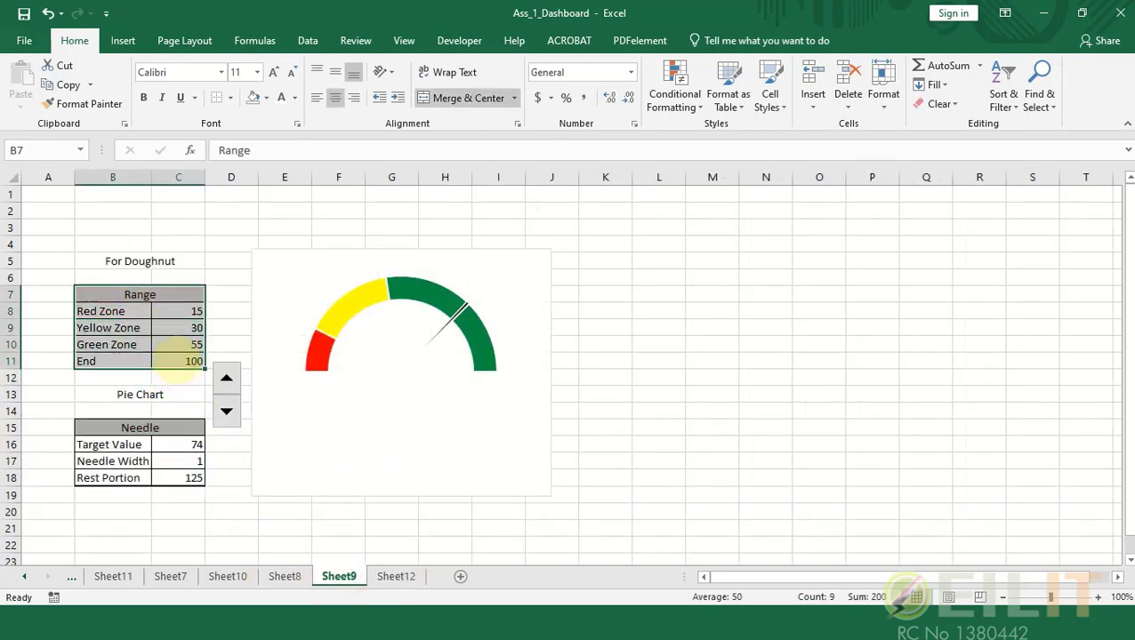
{"action": "key", "text": "ctrl+c"}
{"action": "left_click", "coordinate": [394, 577]}
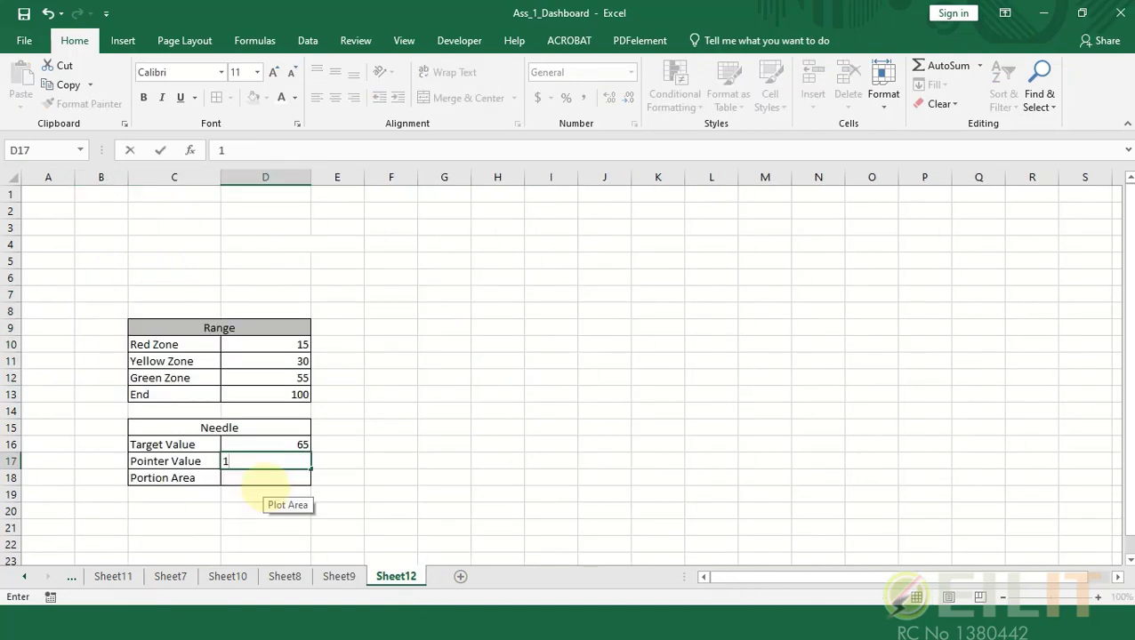
{"action": "key", "text": "Return"}
{"action": "key", "text": "Up"}
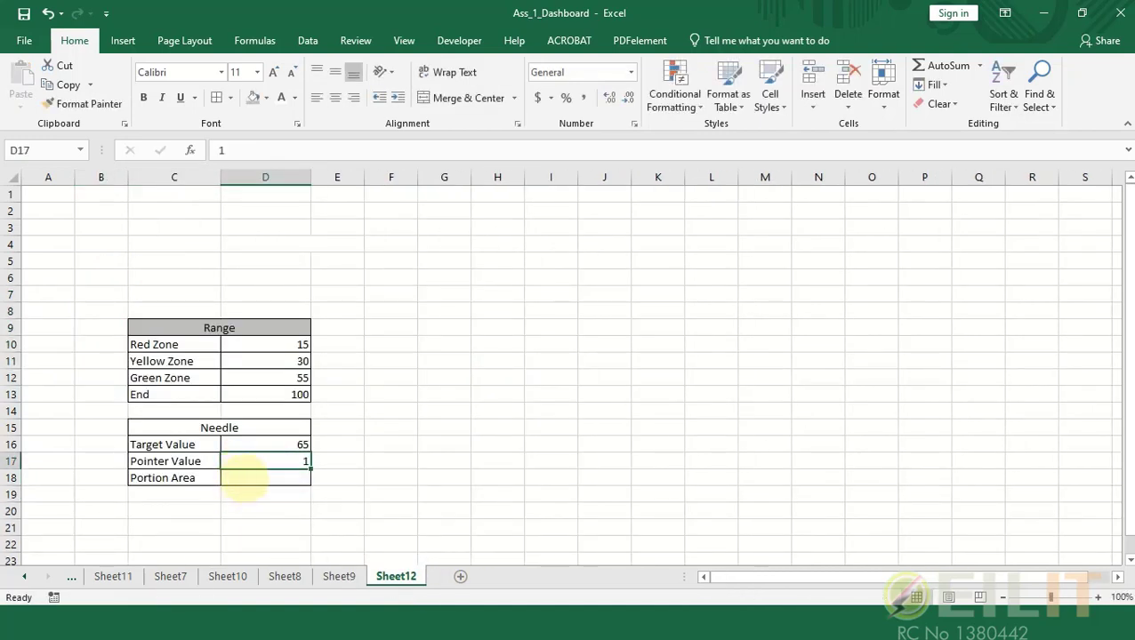
Enter =200-SUM(D16:D17) in D18 as the Portion Area, giving 134
{"action": "left_click", "coordinate": [244, 480]}
{"action": "type", "text": "=200"}
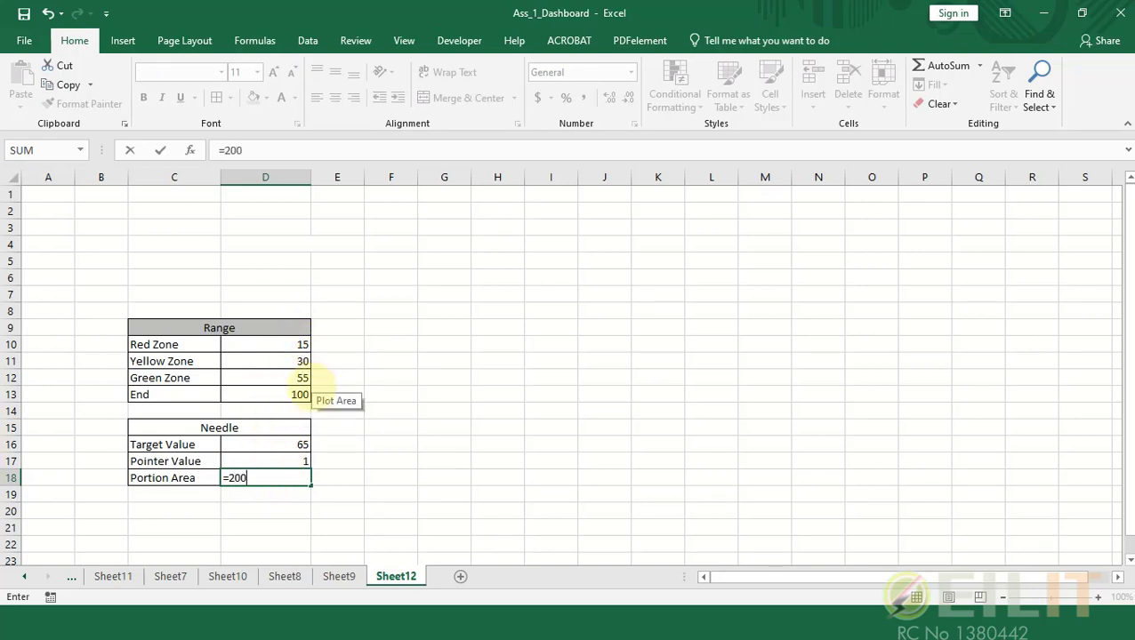
{"action": "type", "text": "SUM("}
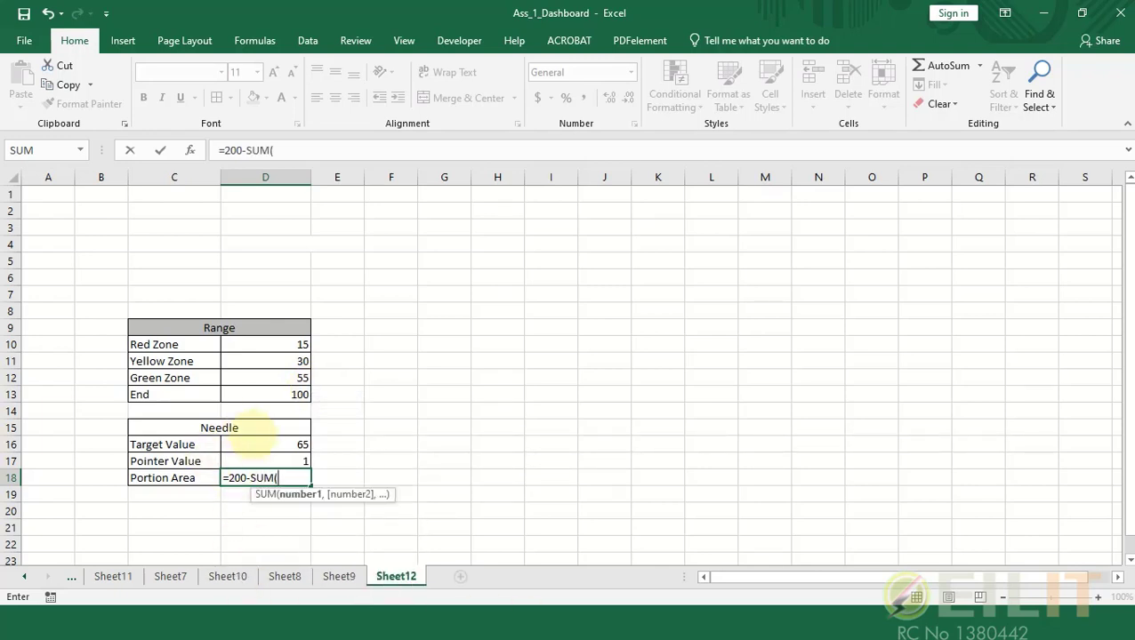
{"action": "left_click", "coordinate": [258, 445]}
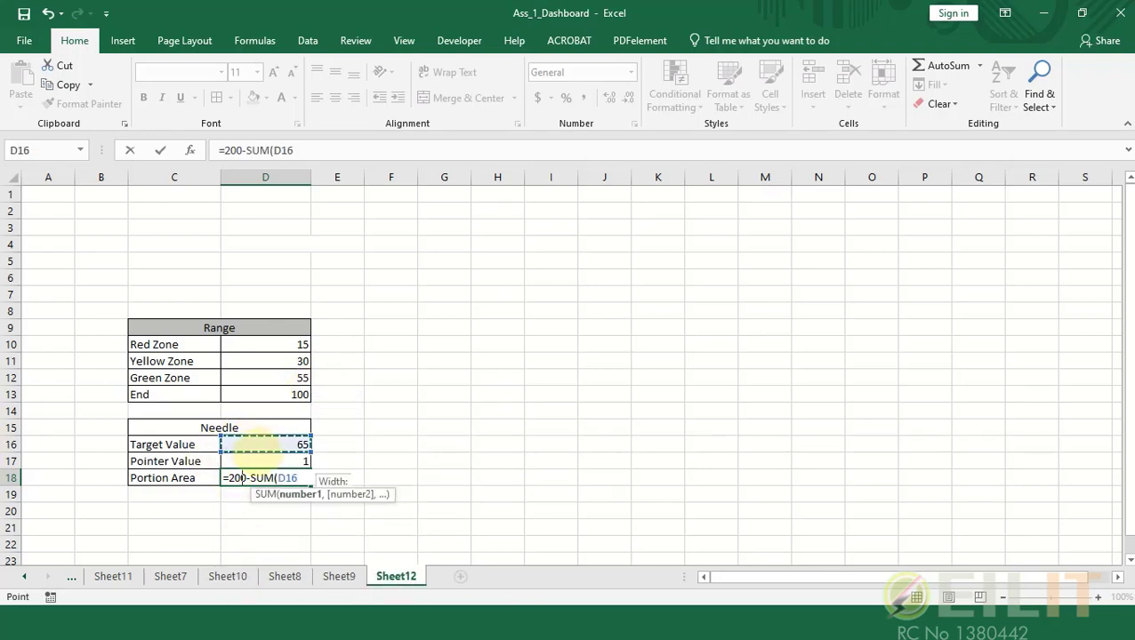
{"action": "left_click_drag", "start_coordinate": [258, 445], "coordinate": [261, 457]}
{"action": "type", "text": ")"}
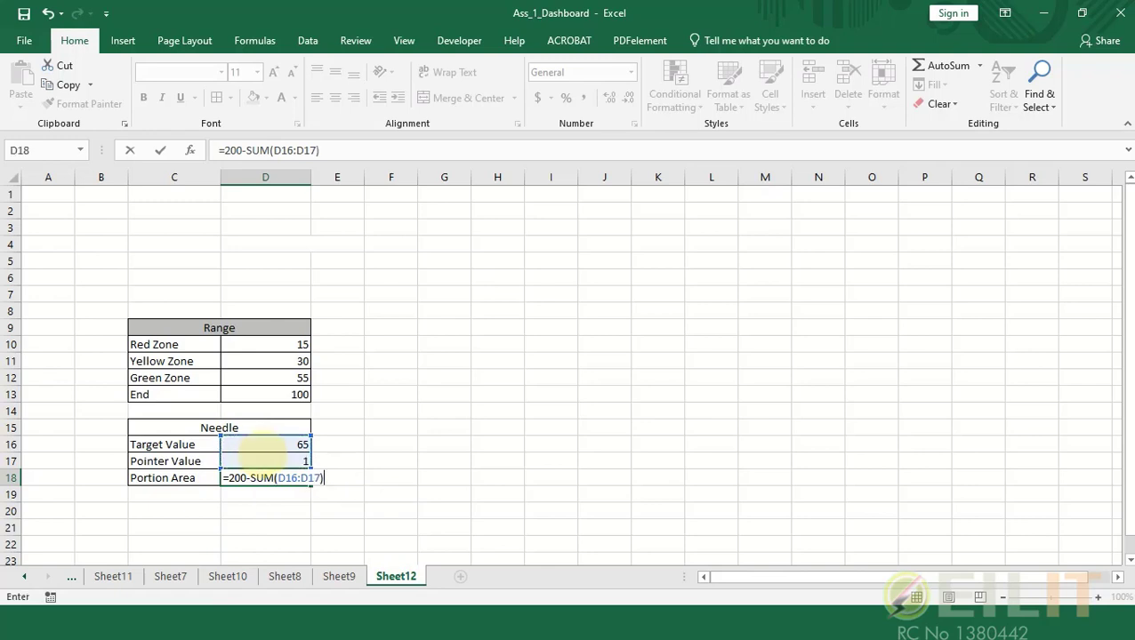
{"action": "key", "text": "Return"}
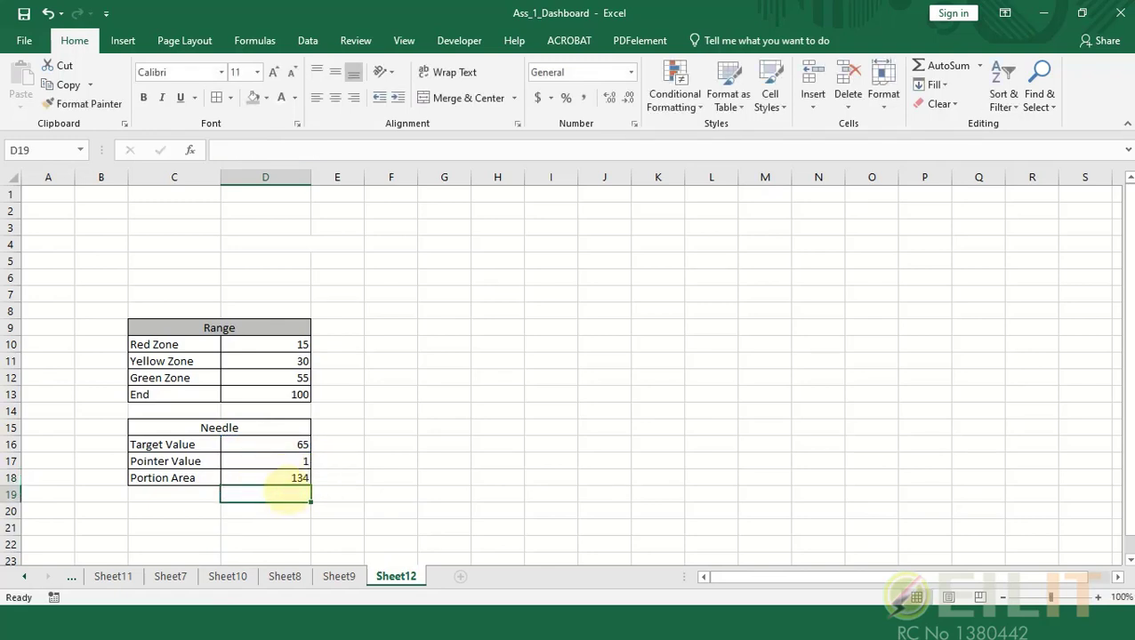
{"action": "left_click", "coordinate": [449, 445]}
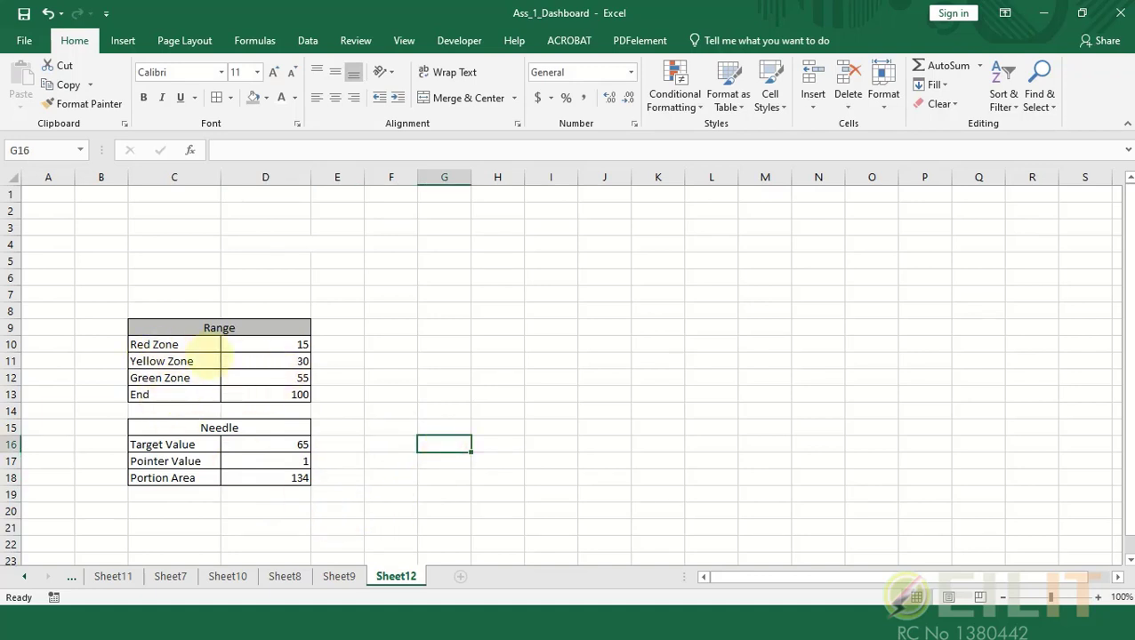
Insert a doughnut chart from the zone names and values
{"action": "left_click_drag", "start_coordinate": [171, 341], "coordinate": [251, 391]}
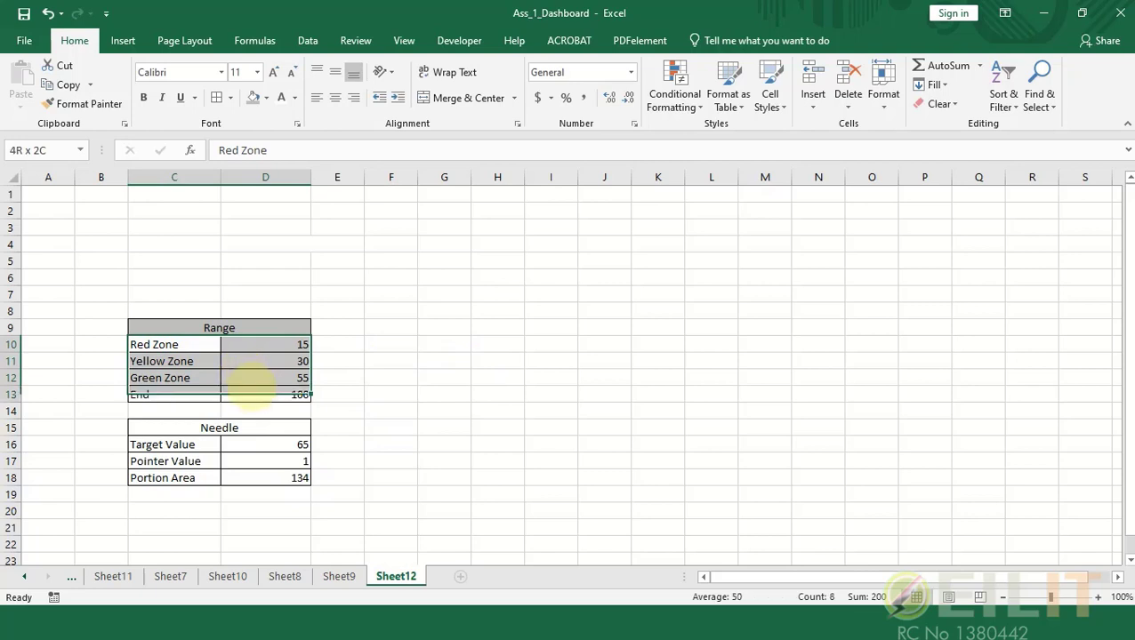
{"action": "left_click", "coordinate": [124, 40]}
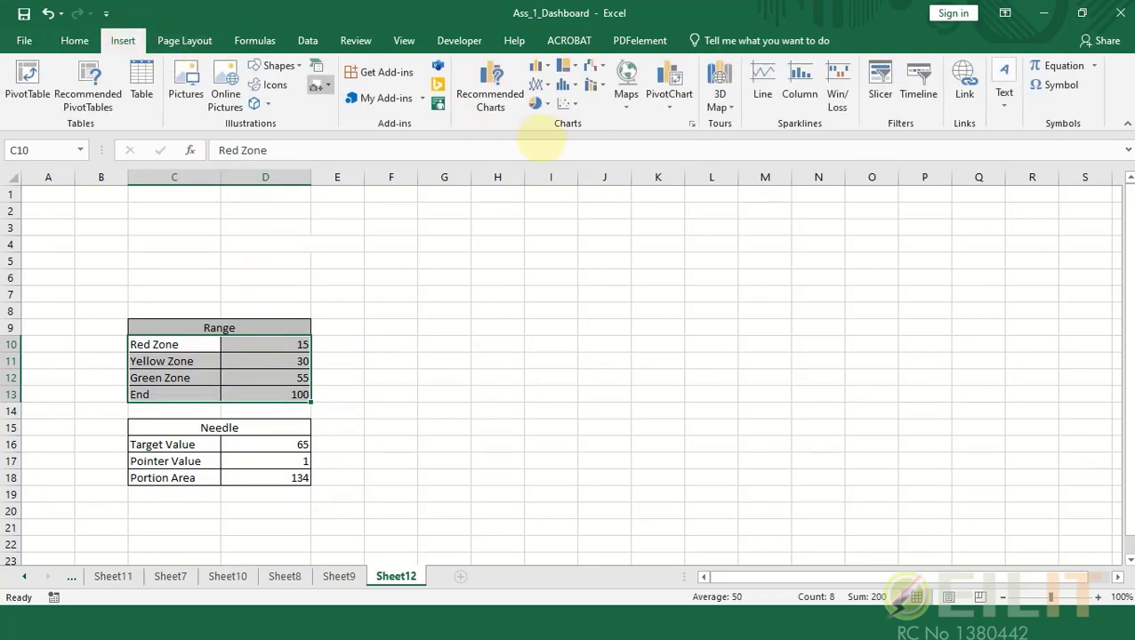
{"action": "left_click", "coordinate": [538, 104]}
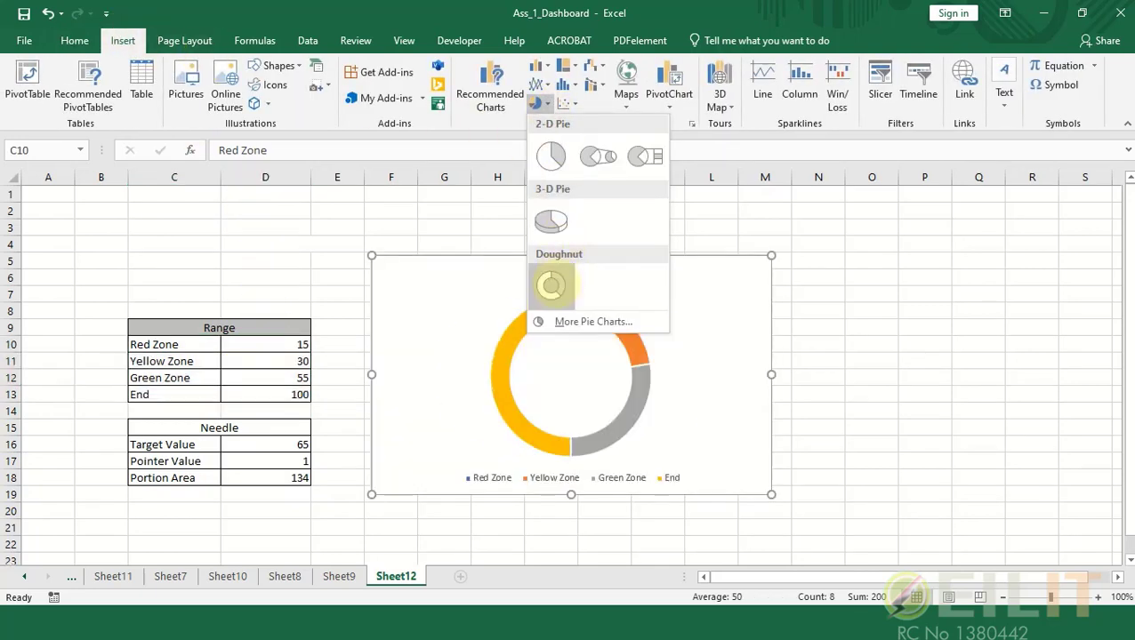
{"action": "left_click", "coordinate": [550, 285]}
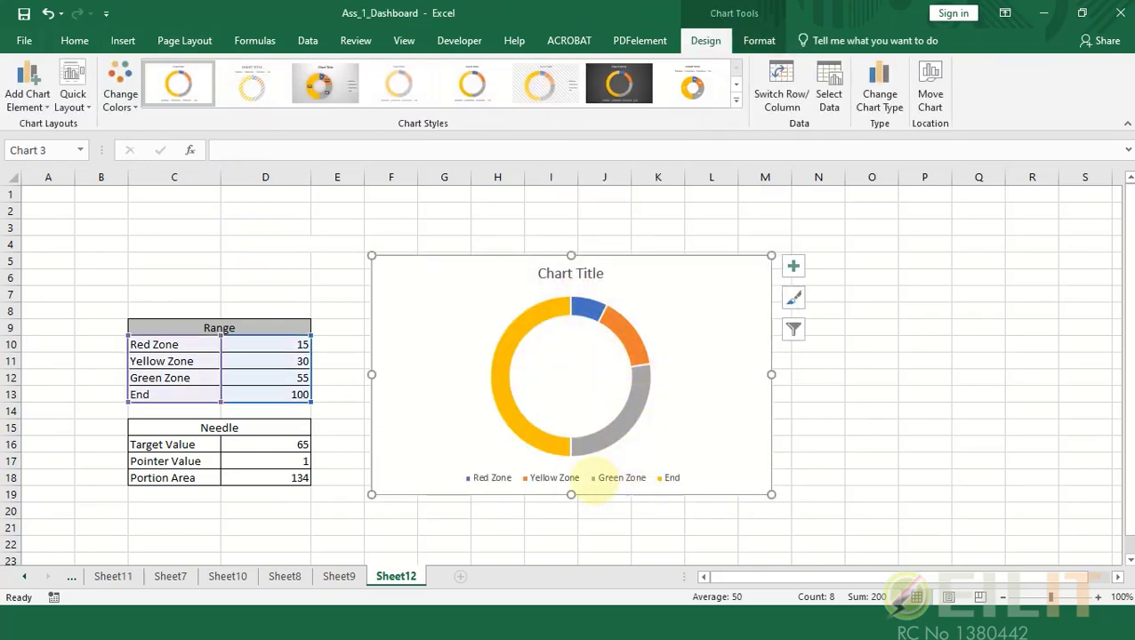
Delete the chart's legend and title, nudge the chart up-left, and select the doughnut series
{"action": "left_click", "coordinate": [592, 482]}
{"action": "key", "text": "Delete"}
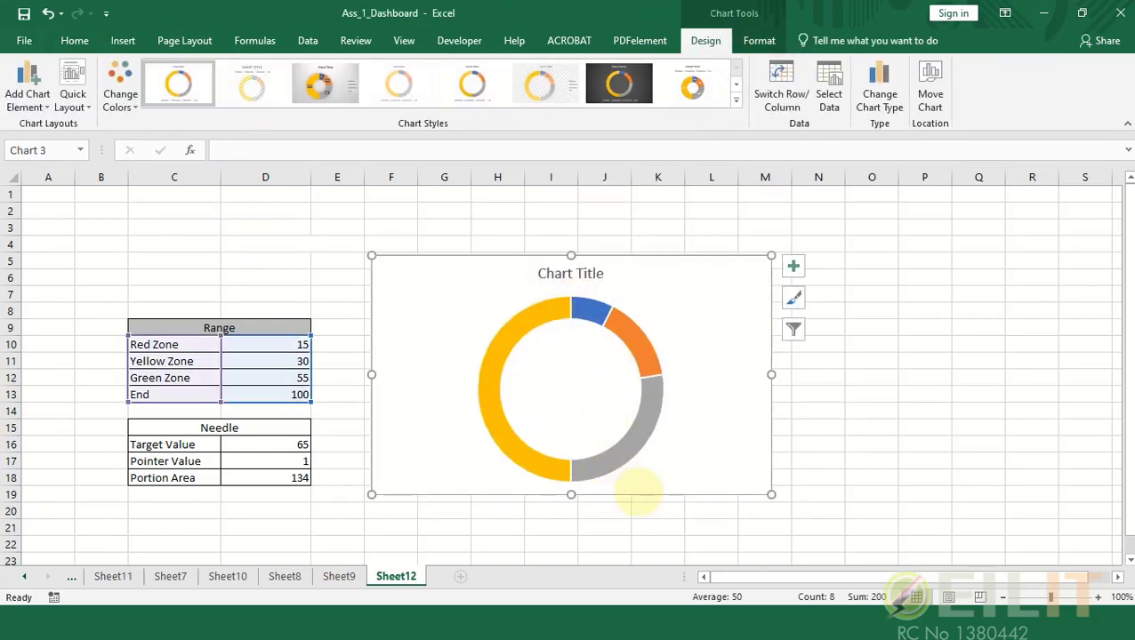
{"action": "left_click", "coordinate": [568, 269]}
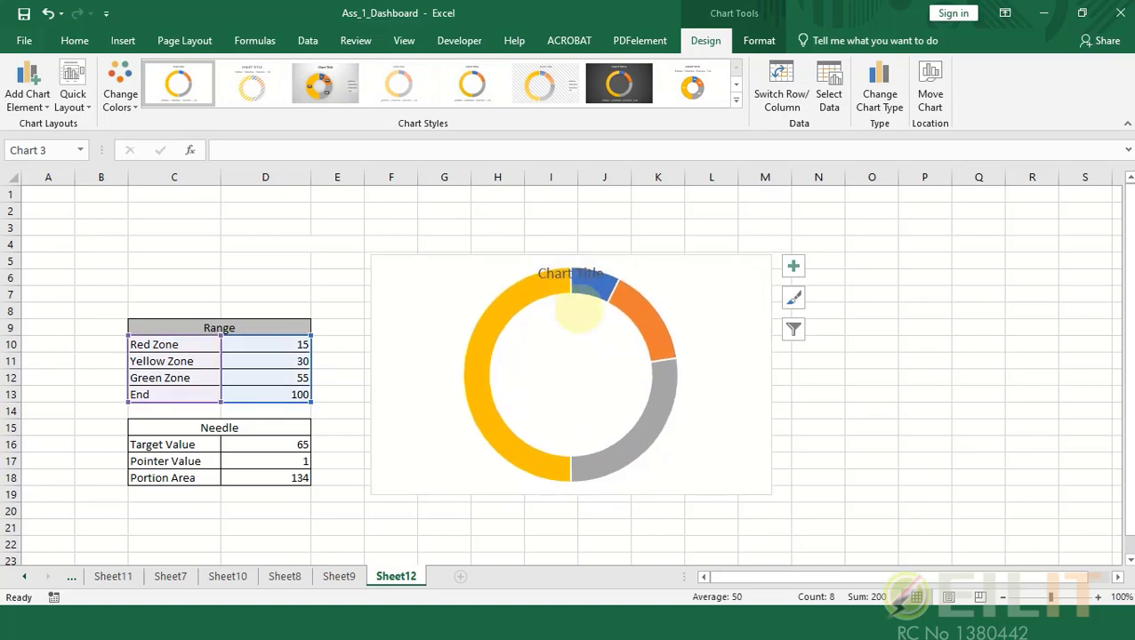
{"action": "key", "text": "Delete"}
{"action": "left_click_drag", "start_coordinate": [476, 261], "coordinate": [447, 250]}
{"action": "mouse_move", "coordinate": [504, 301]}
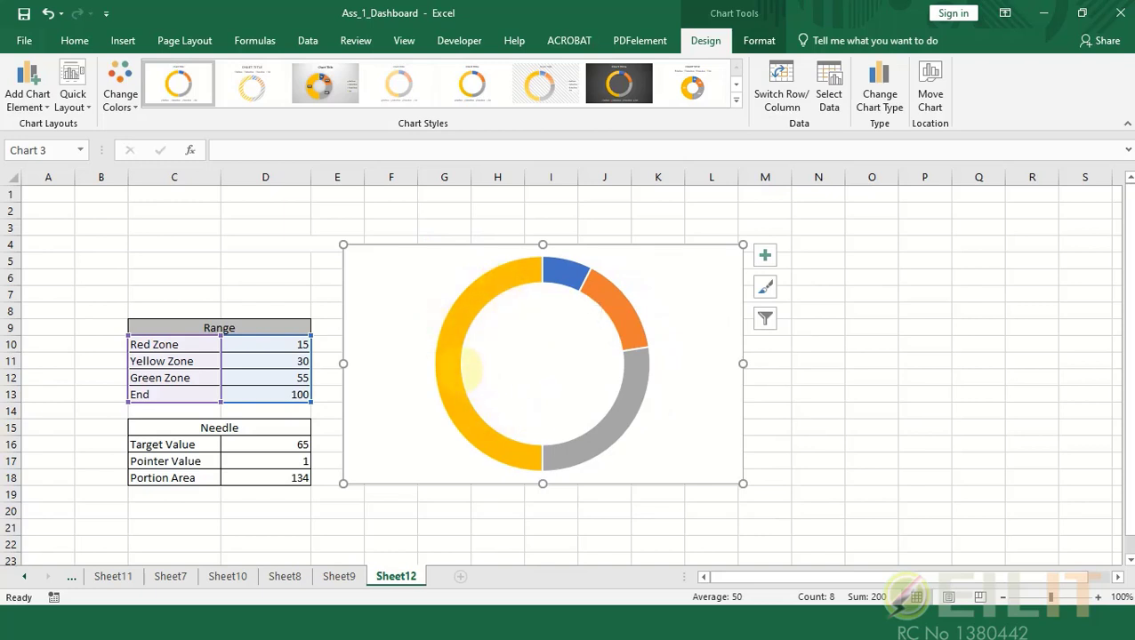
{"action": "left_click", "coordinate": [449, 363]}
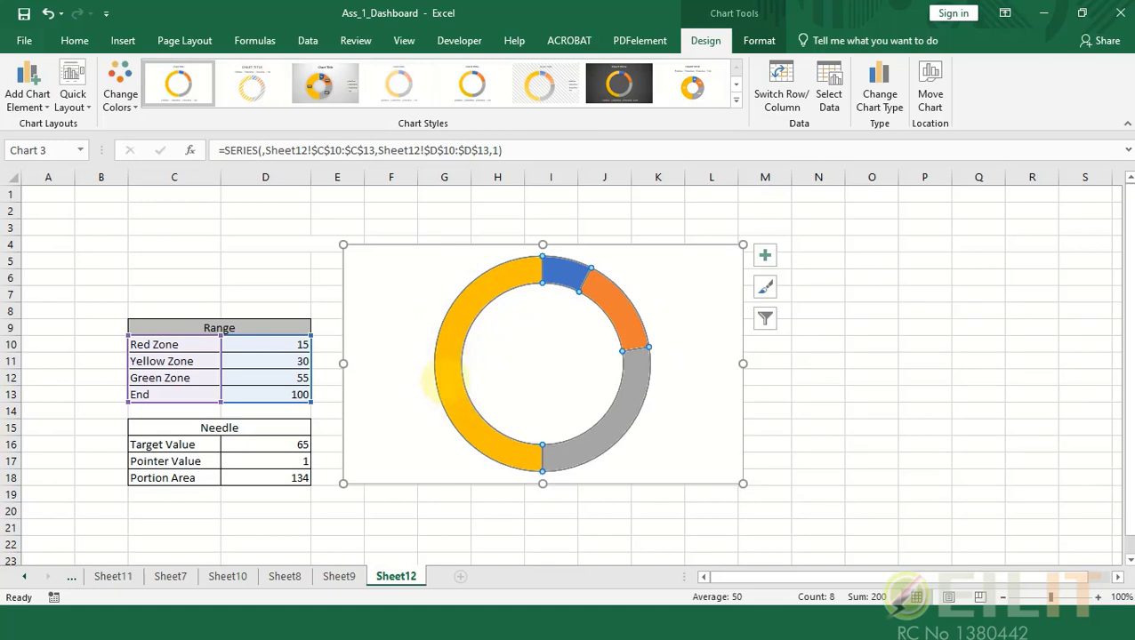
{"action": "mouse_move", "coordinate": [438, 395]}
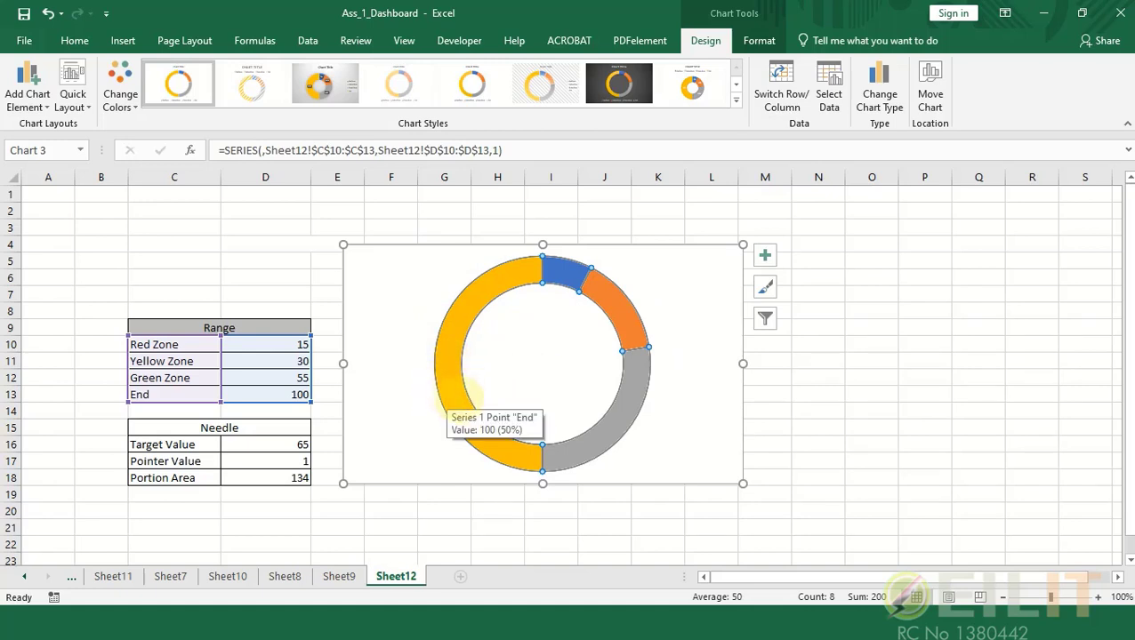
{"action": "mouse_move", "coordinate": [609, 430]}
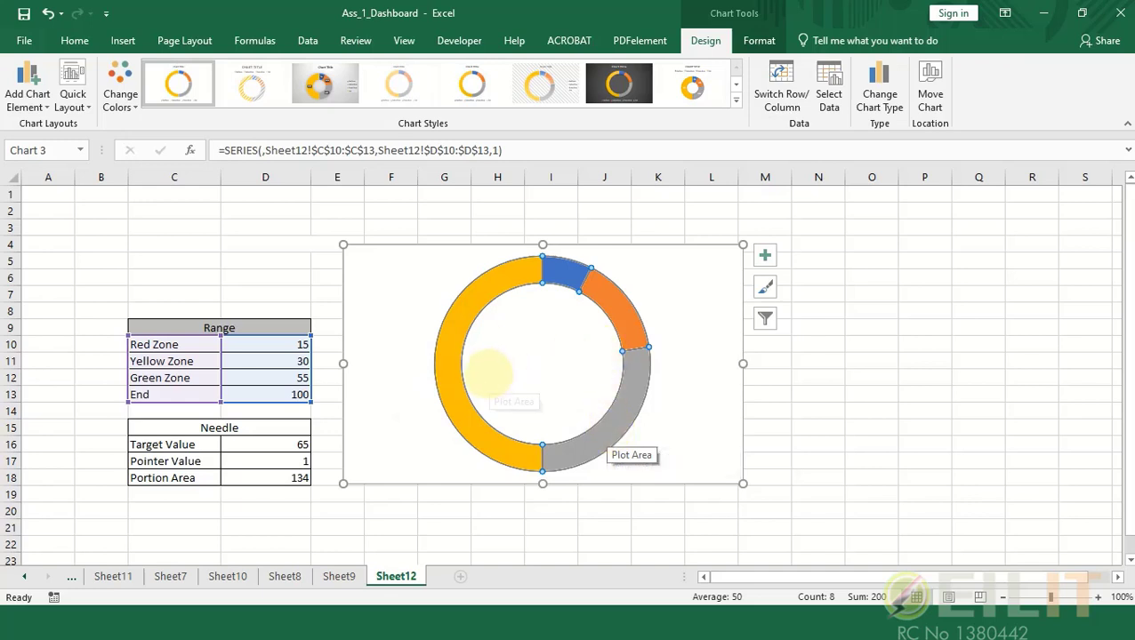
Set the doughnut series' first-slice angle to 270° so the End slice sits at the bottom
{"action": "right_click", "coordinate": [483, 447]}
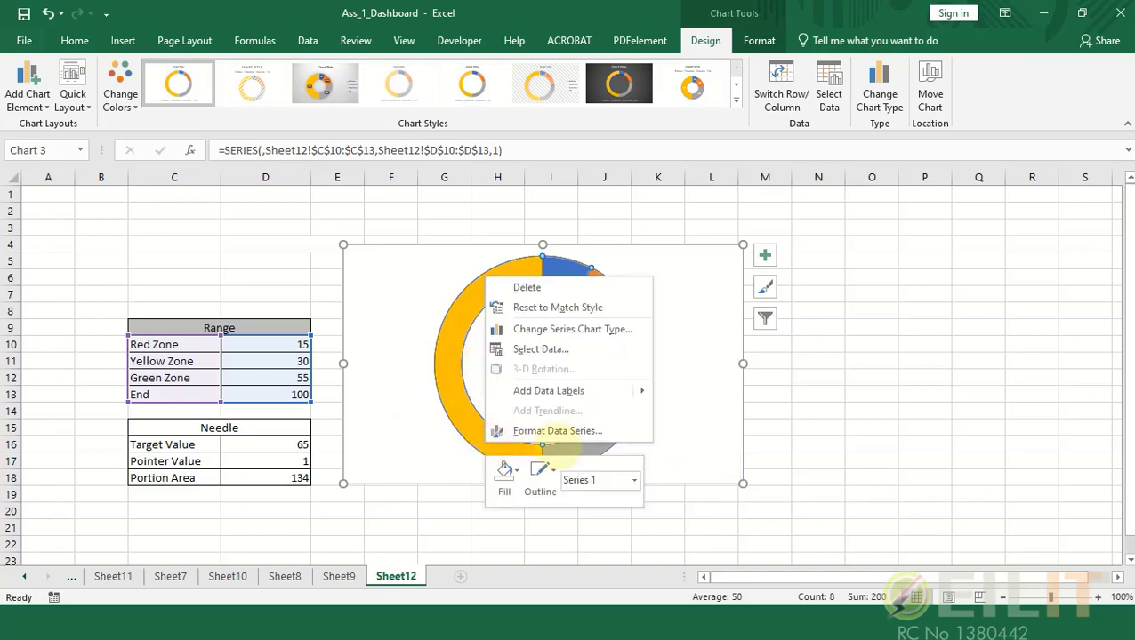
{"action": "left_click", "coordinate": [560, 430]}
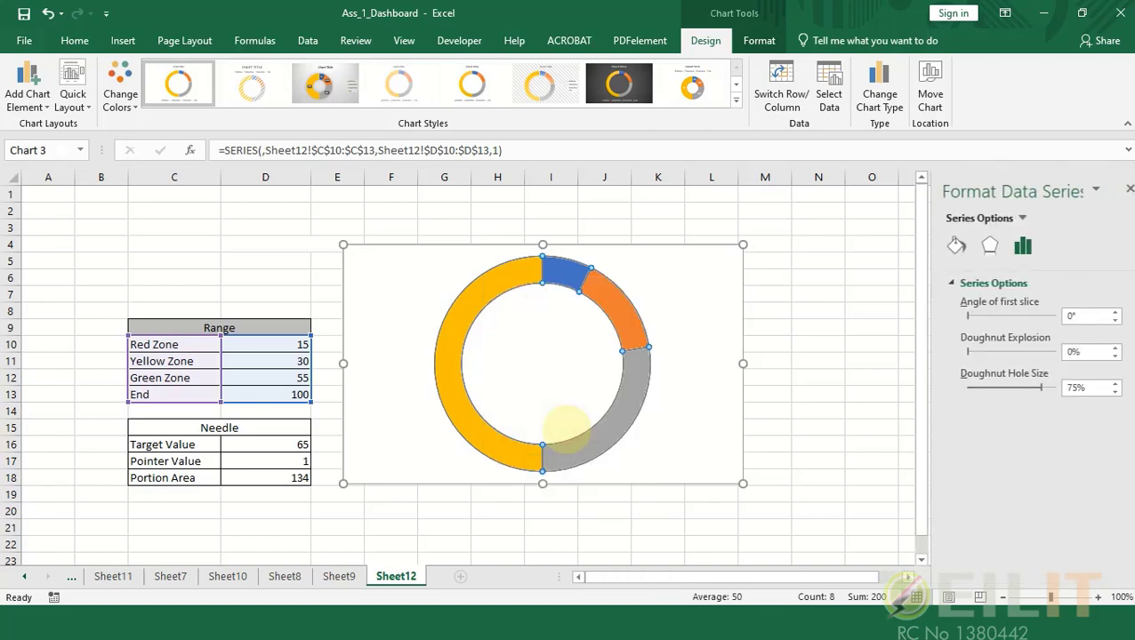
{"action": "left_click", "coordinate": [1058, 318]}
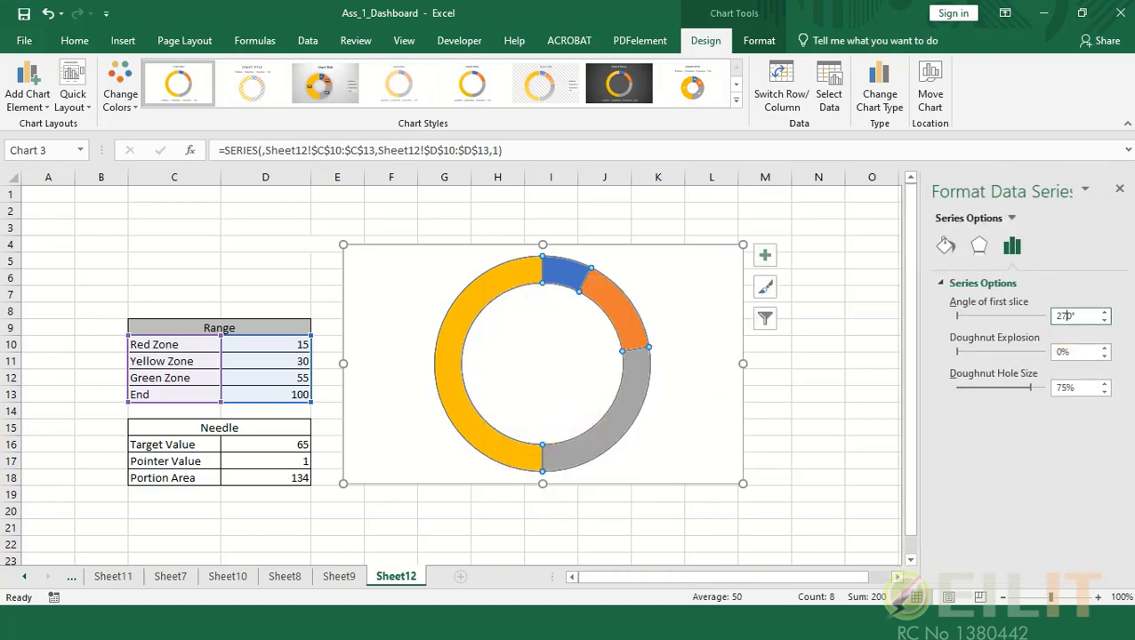
{"action": "type", "text": "27"}
{"action": "key", "text": "Return"}
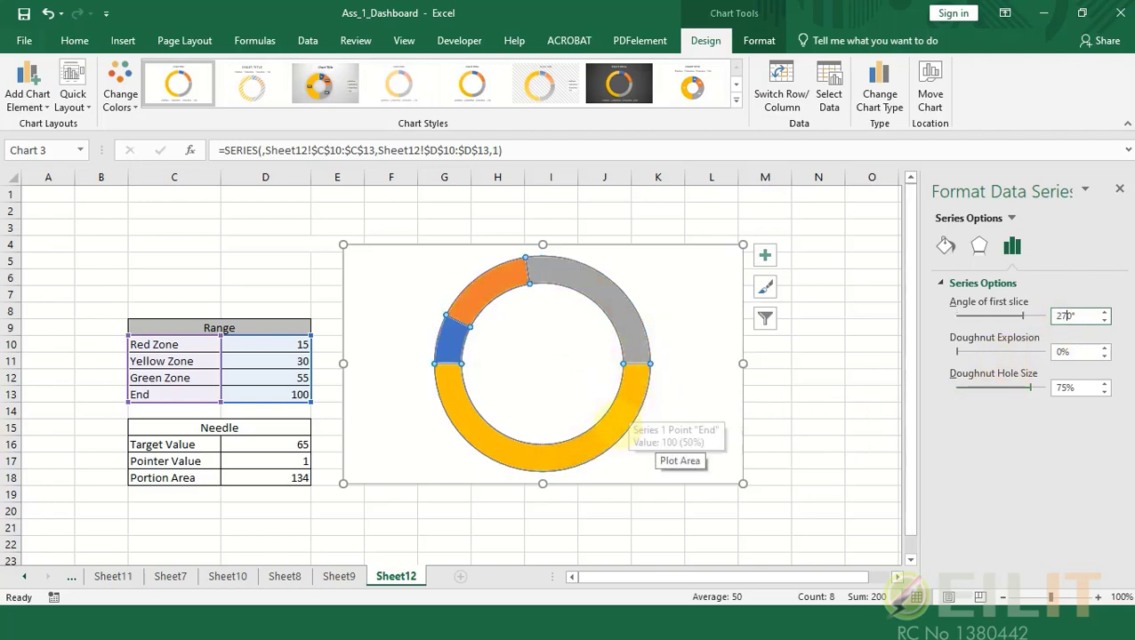
{"action": "left_click", "coordinate": [632, 419]}
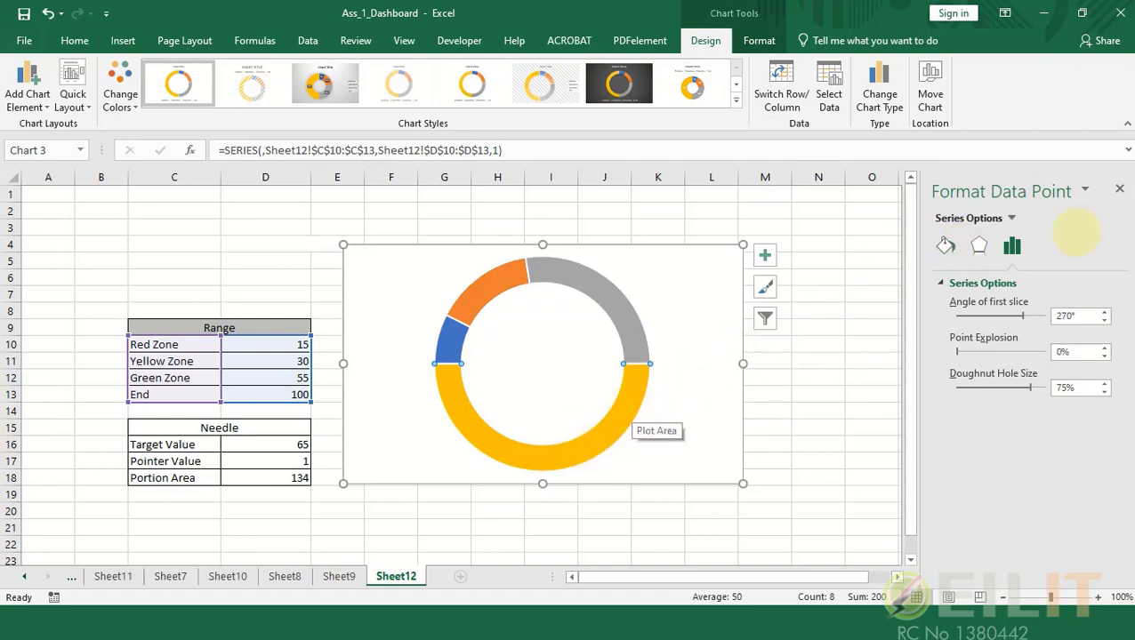
Set the End slice to No fill and colour the Red Zone slice red
{"action": "left_click", "coordinate": [950, 242]}
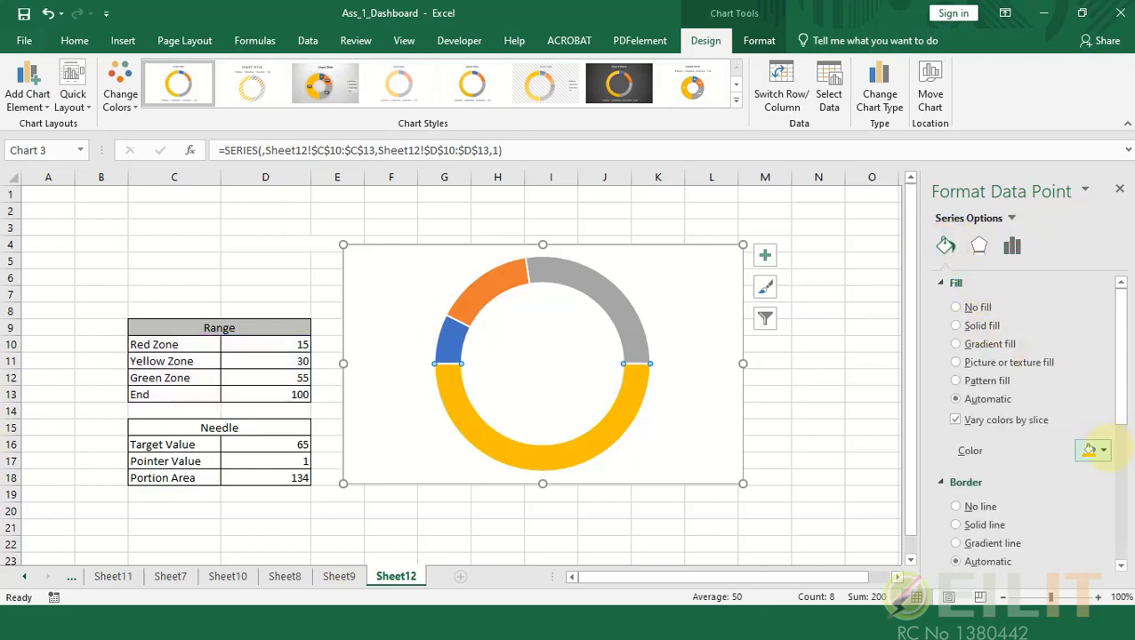
{"action": "left_click", "coordinate": [955, 307]}
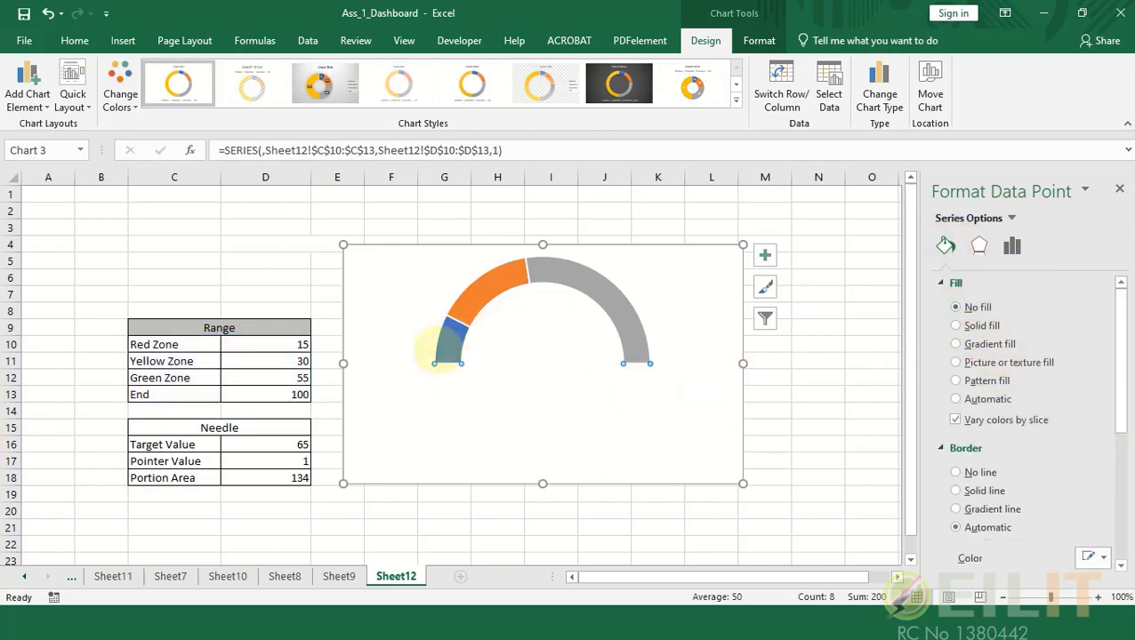
{"action": "left_click", "coordinate": [448, 341]}
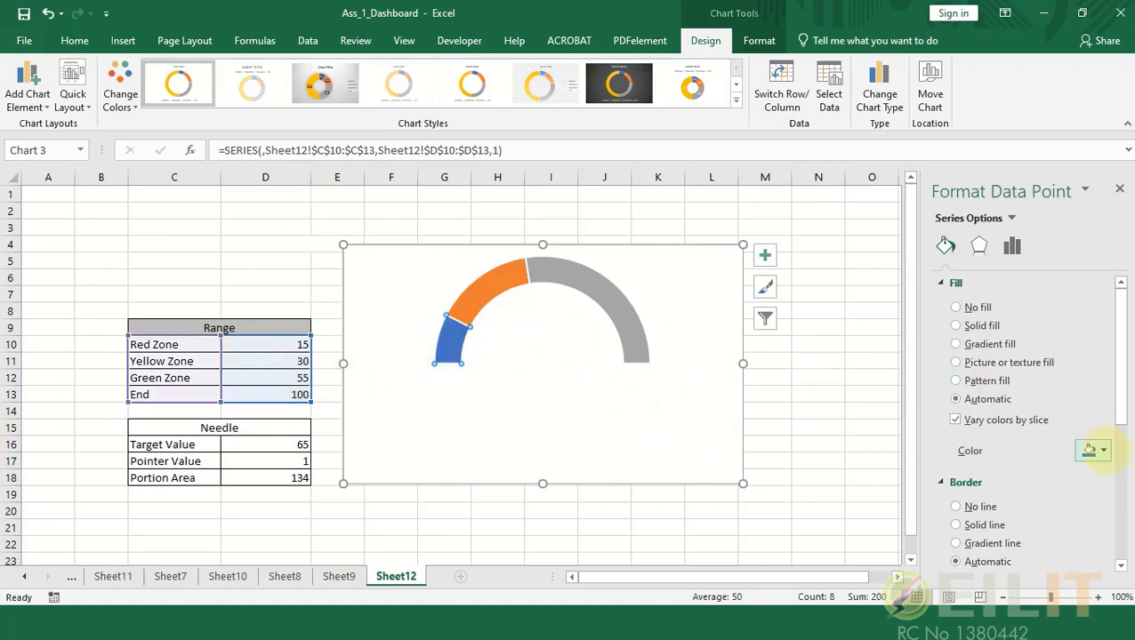
{"action": "left_click", "coordinate": [1096, 451]}
{"action": "left_click", "coordinate": [1015, 381]}
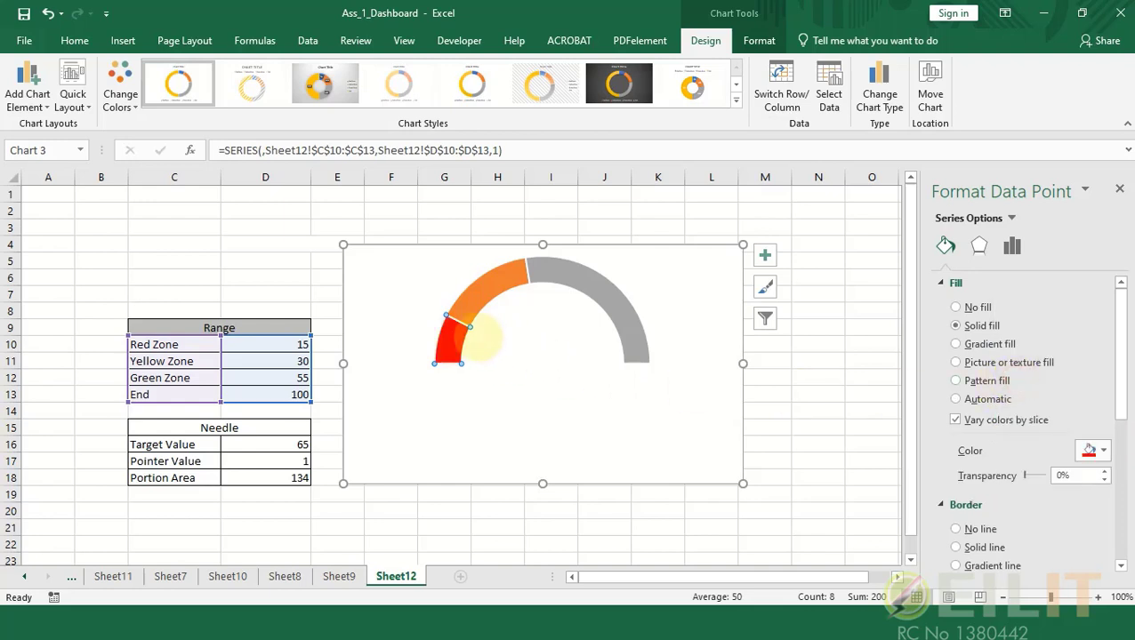
Colour the Yellow Zone slice yellow and the Green Zone slice green
{"action": "left_click", "coordinate": [494, 290]}
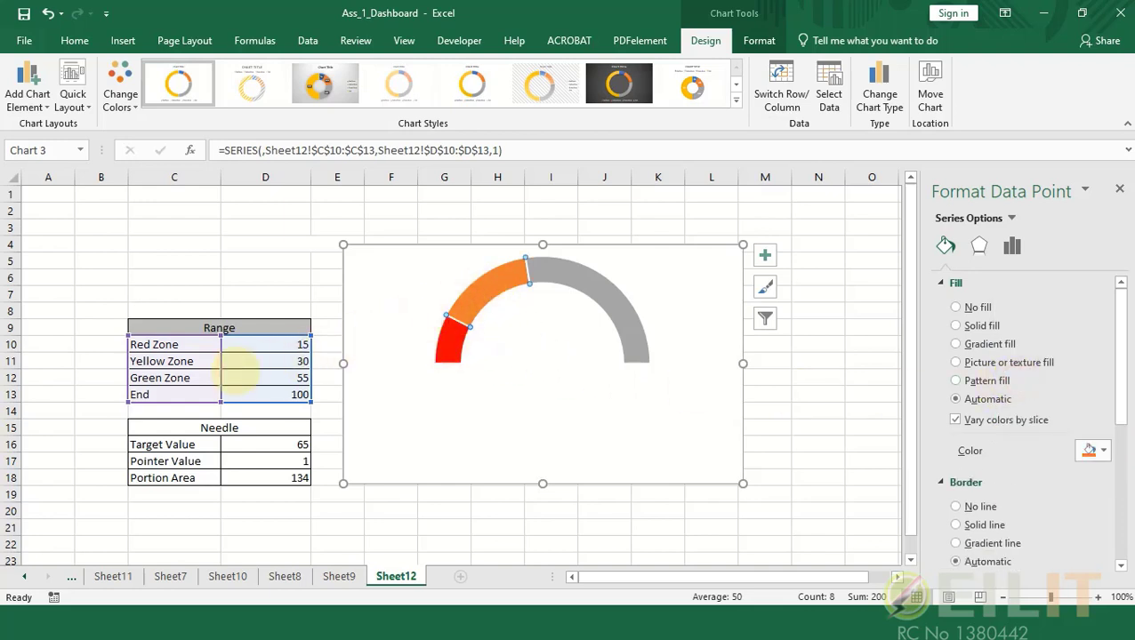
{"action": "left_click", "coordinate": [1103, 450]}
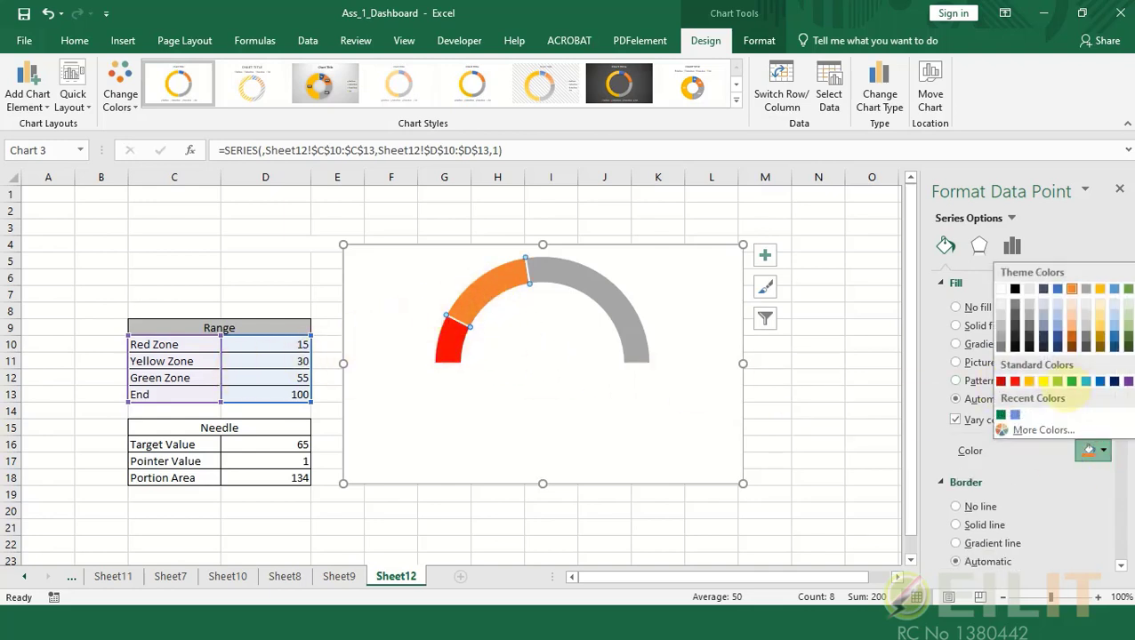
{"action": "left_click", "coordinate": [1044, 381]}
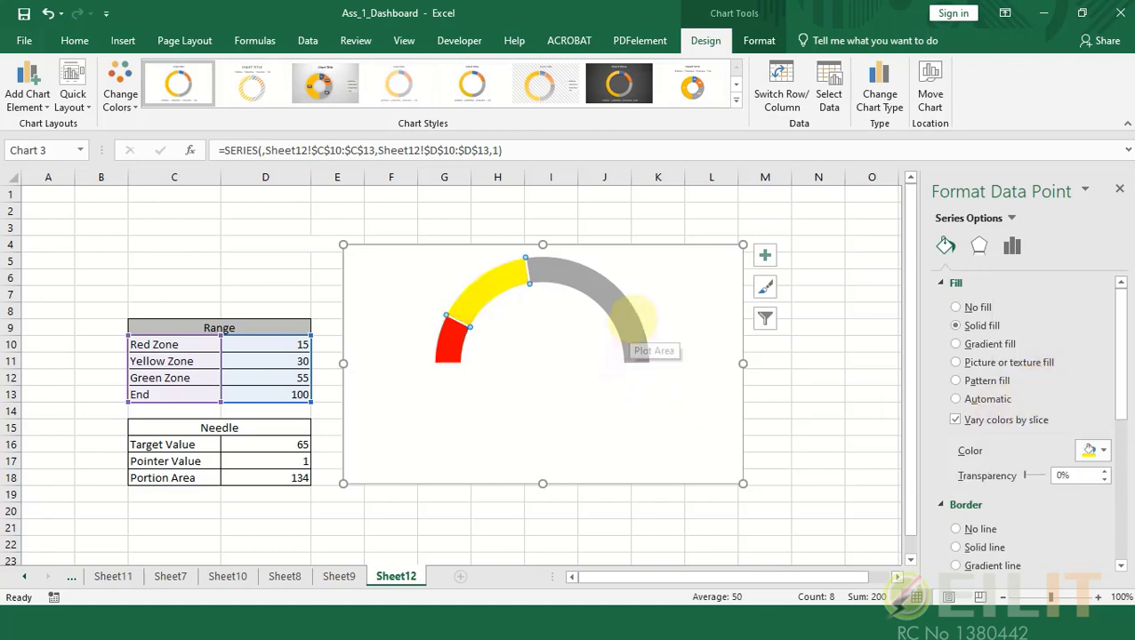
{"action": "left_click", "coordinate": [632, 319]}
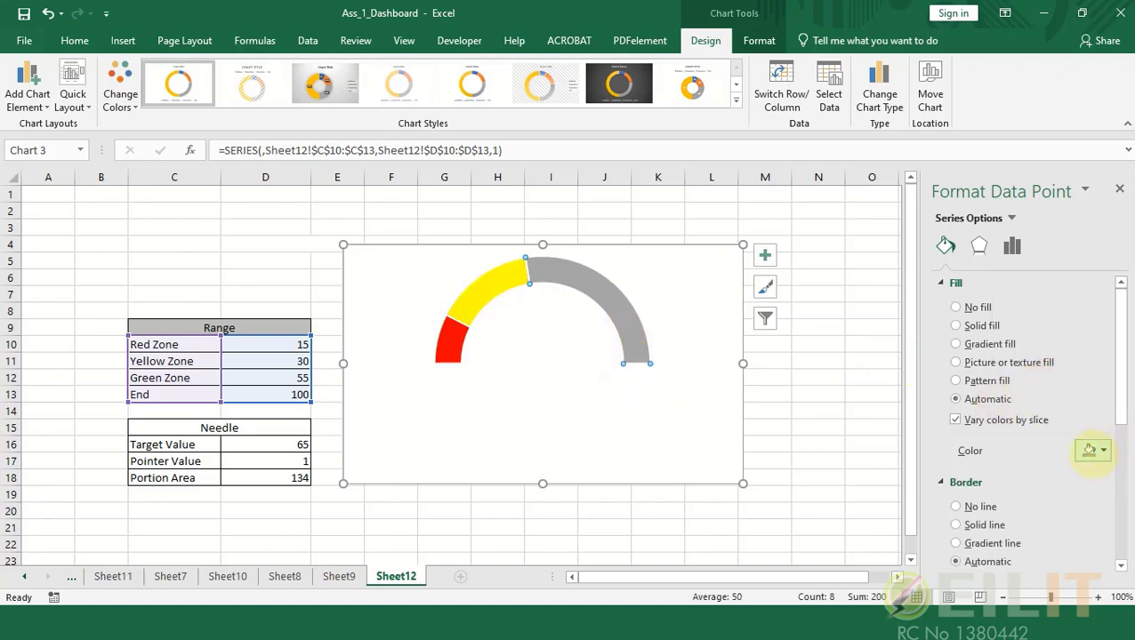
{"action": "left_click", "coordinate": [1092, 449]}
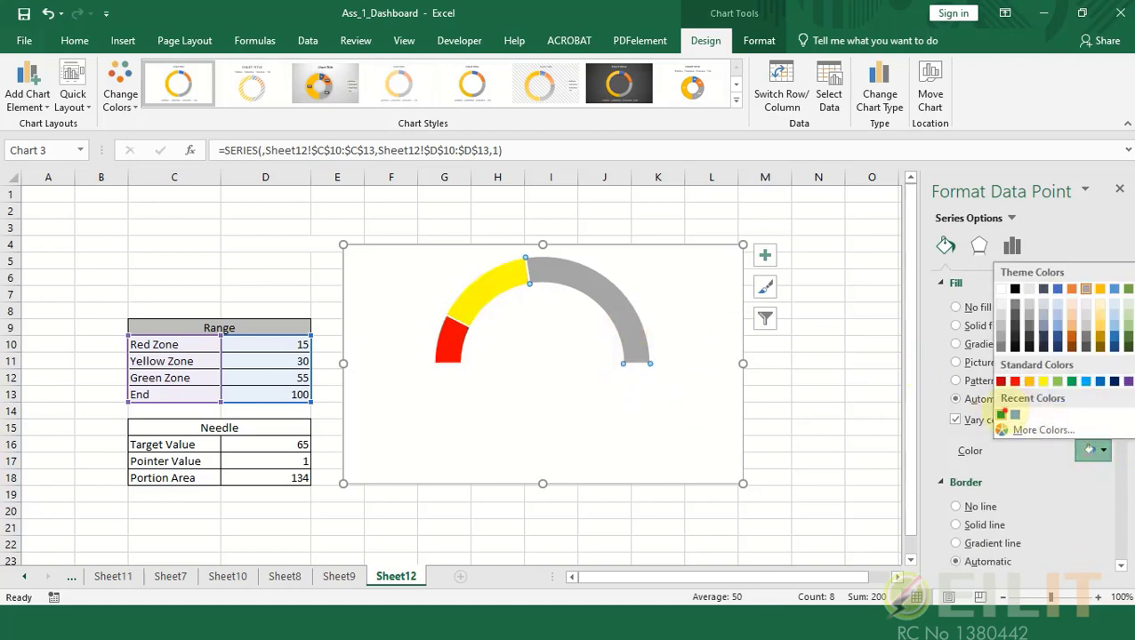
{"action": "left_click", "coordinate": [1001, 414]}
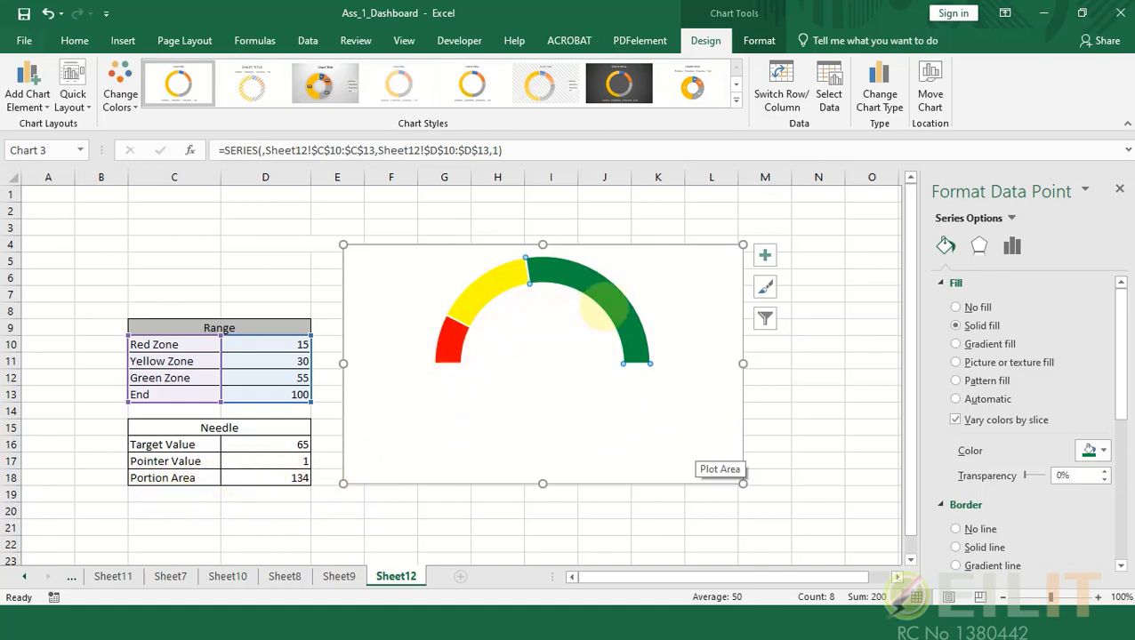
Add a Needle series named from C15 with values D16:D18 through Select Data
{"action": "right_click", "coordinate": [680, 356]}
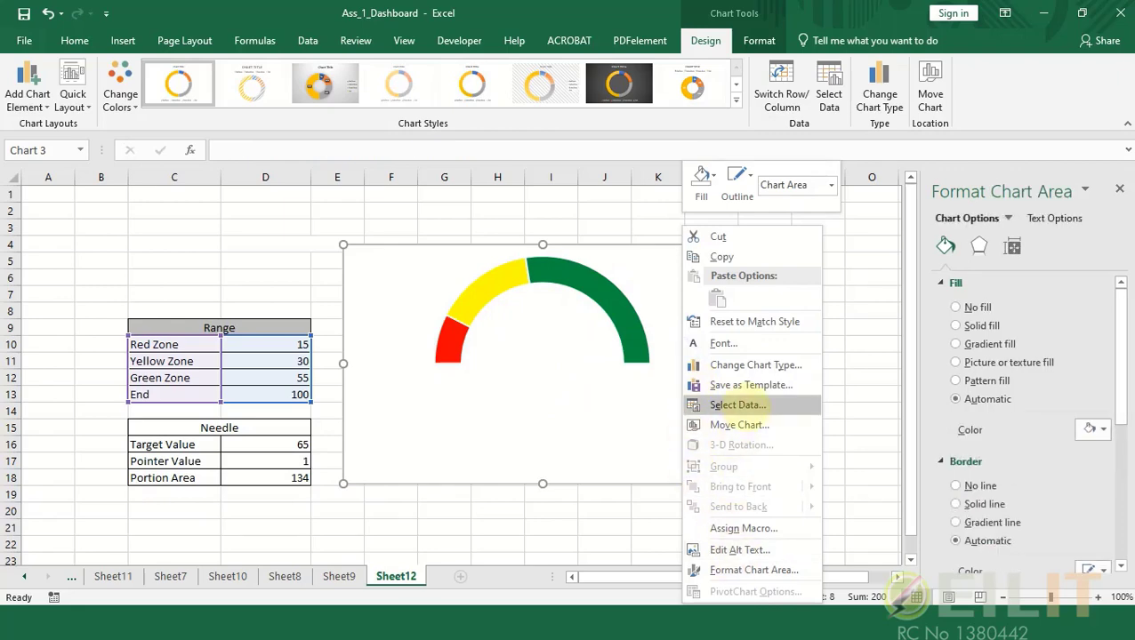
{"action": "left_click", "coordinate": [746, 405]}
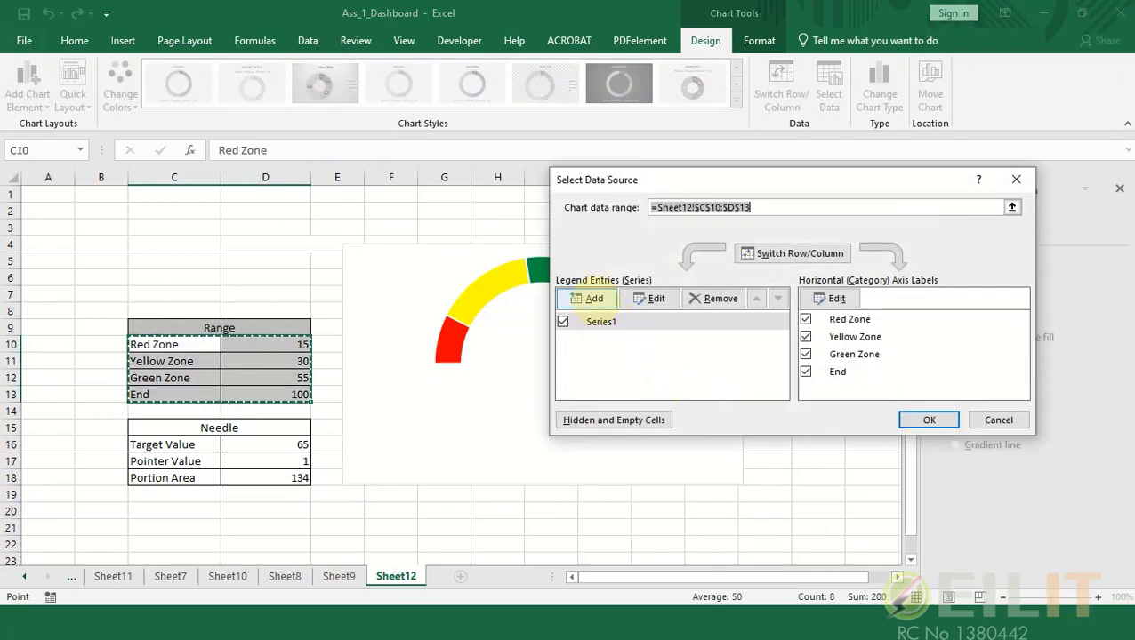
{"action": "left_click", "coordinate": [592, 298]}
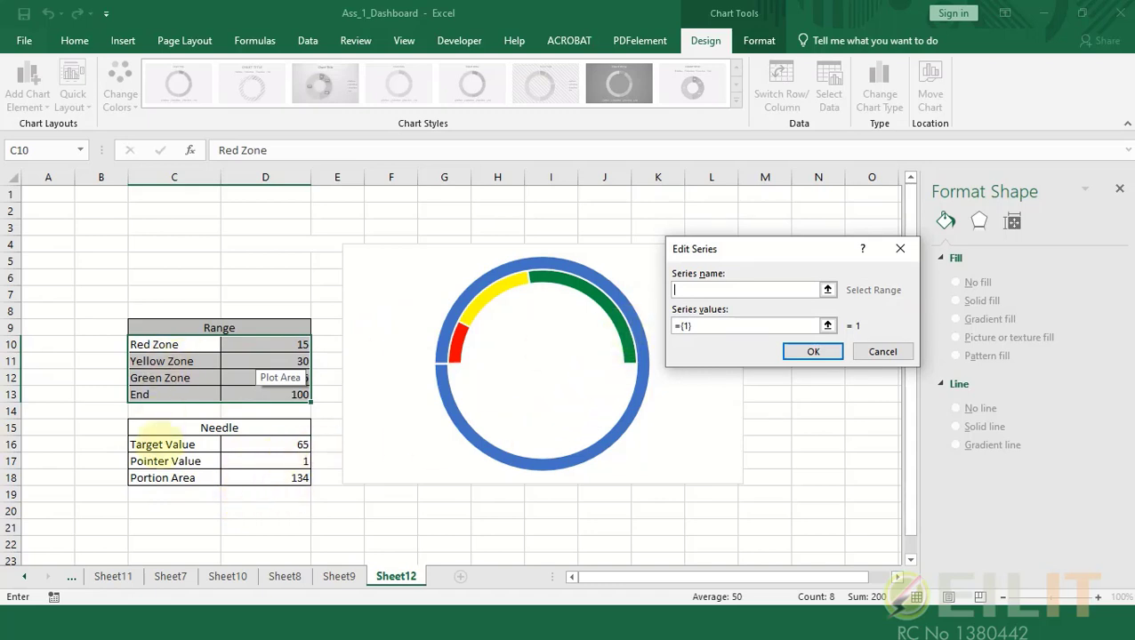
{"action": "left_click", "coordinate": [214, 428]}
{"action": "left_click", "coordinate": [811, 351]}
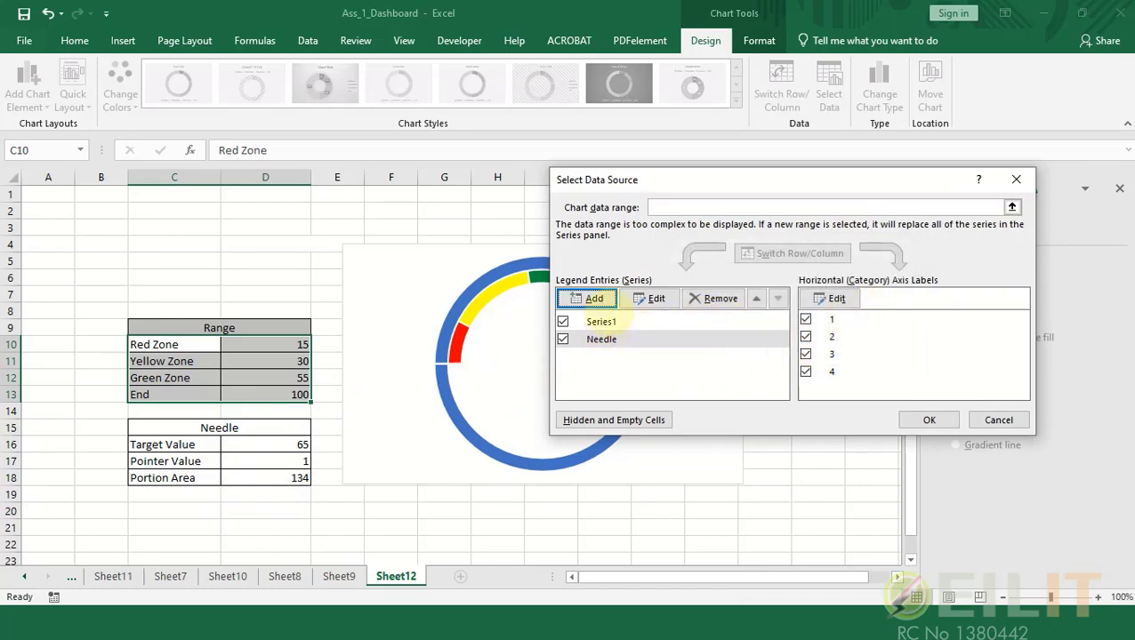
{"action": "left_click", "coordinate": [652, 299]}
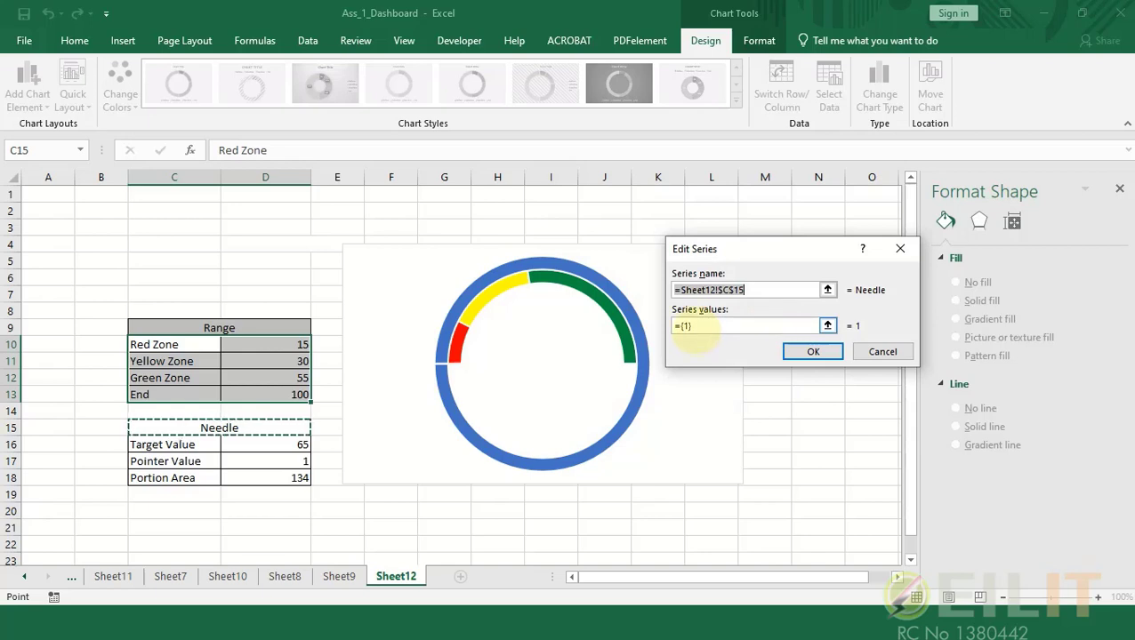
{"action": "left_click", "coordinate": [693, 328]}
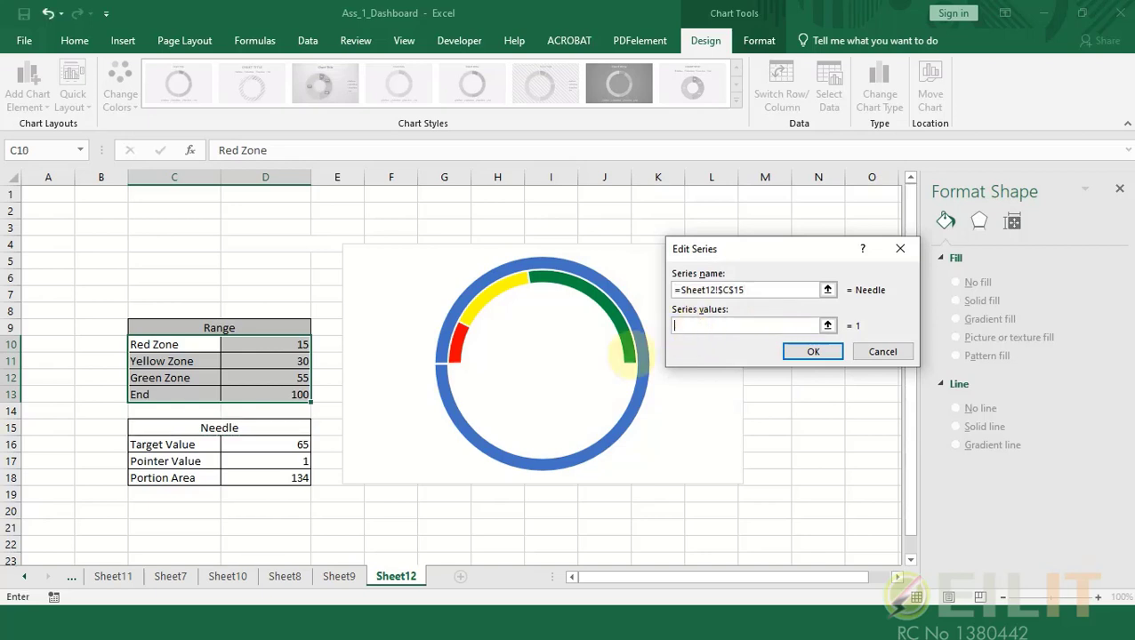
{"action": "left_click_drag", "start_coordinate": [293, 445], "coordinate": [290, 483]}
{"action": "left_click", "coordinate": [813, 351]}
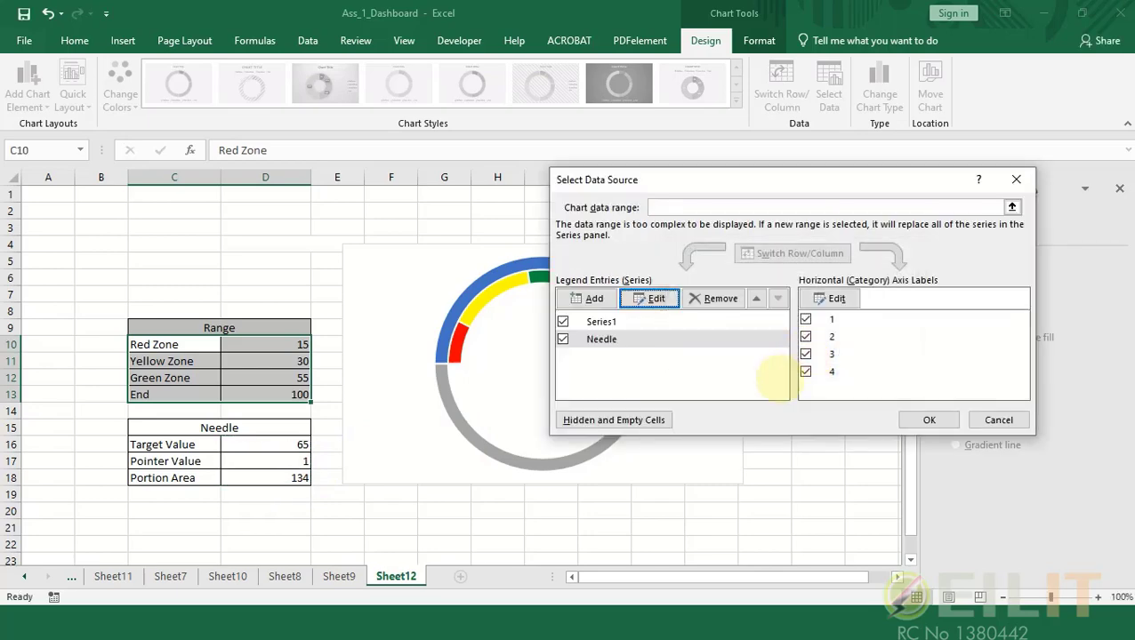
{"action": "left_click", "coordinate": [929, 420]}
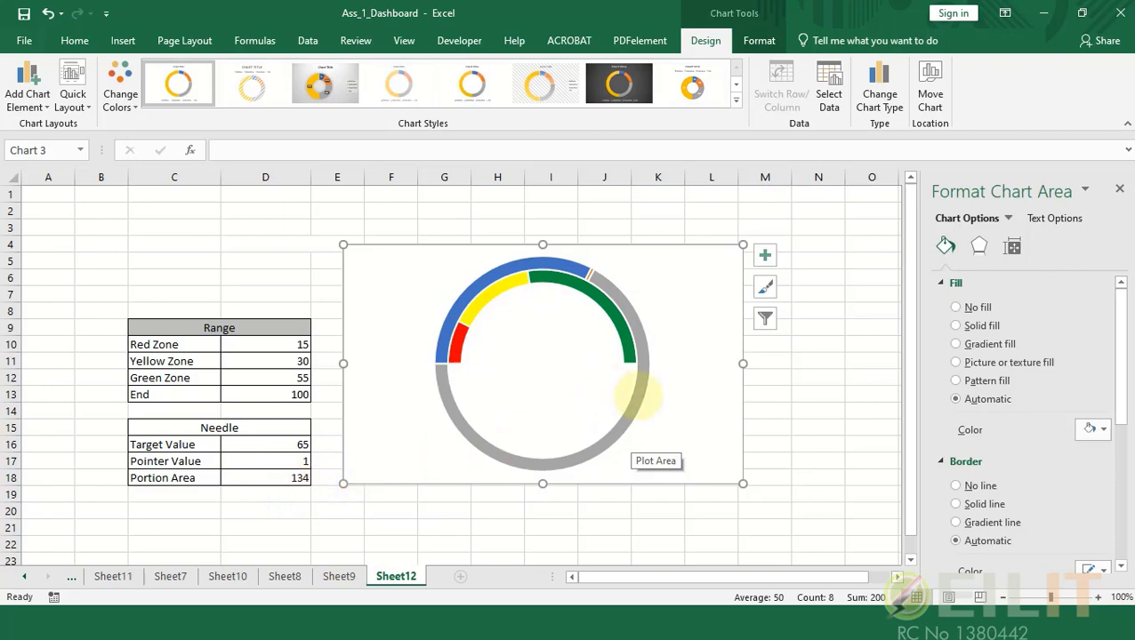
Open Format Data Series for the grey Needle ring and browse its Effects and Series Options
{"action": "left_click", "coordinate": [636, 397]}
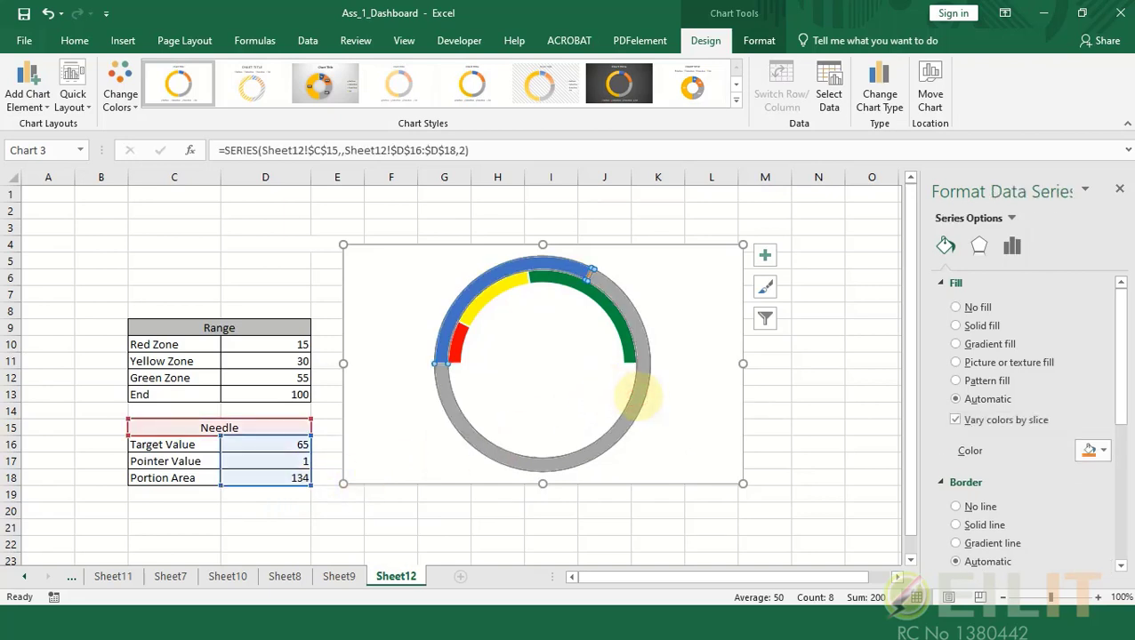
{"action": "right_click", "coordinate": [637, 394]}
{"action": "left_click", "coordinate": [682, 544]}
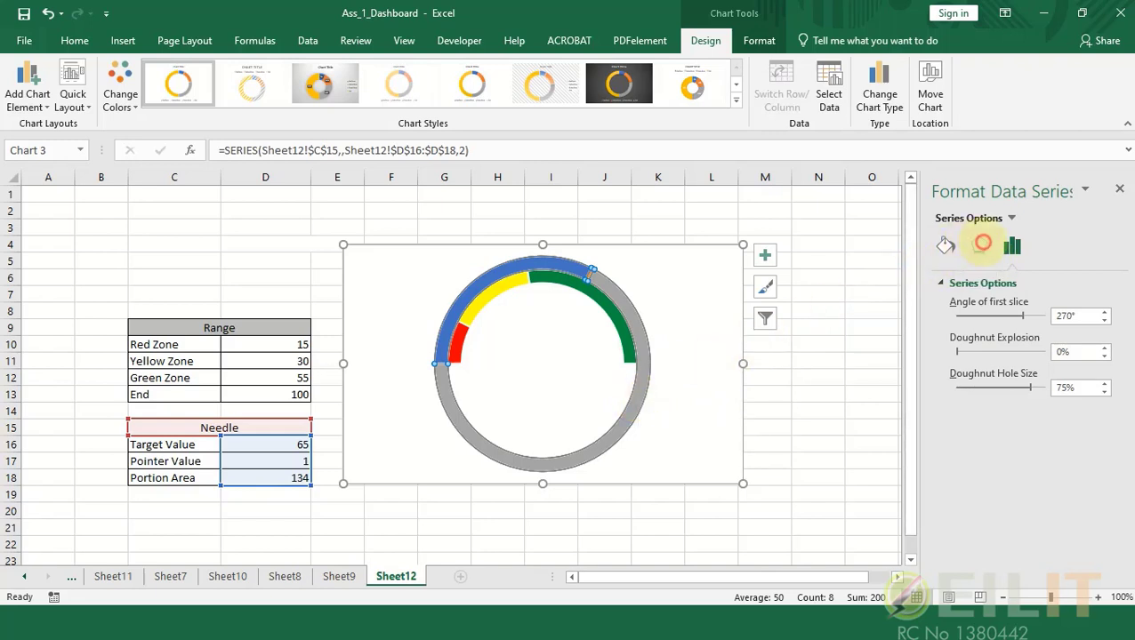
{"action": "left_click", "coordinate": [982, 244]}
{"action": "left_click", "coordinate": [1011, 245]}
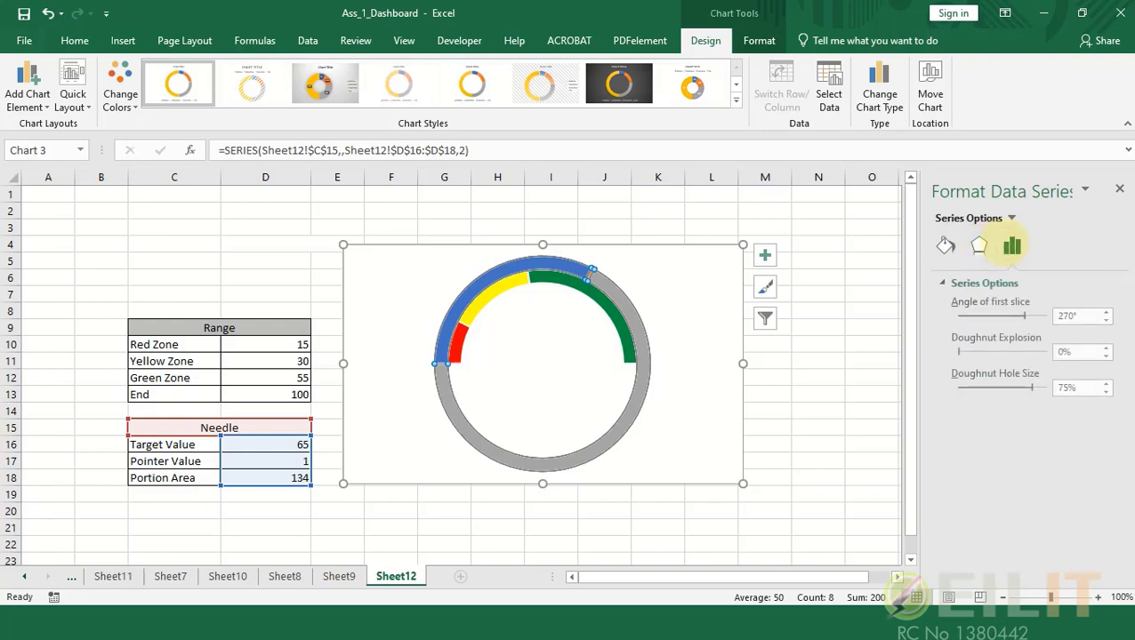
Open Format Data Point for a grey ring point, view its Fill & Line settings, then bring up the ring's menu
{"action": "left_click", "coordinate": [637, 400]}
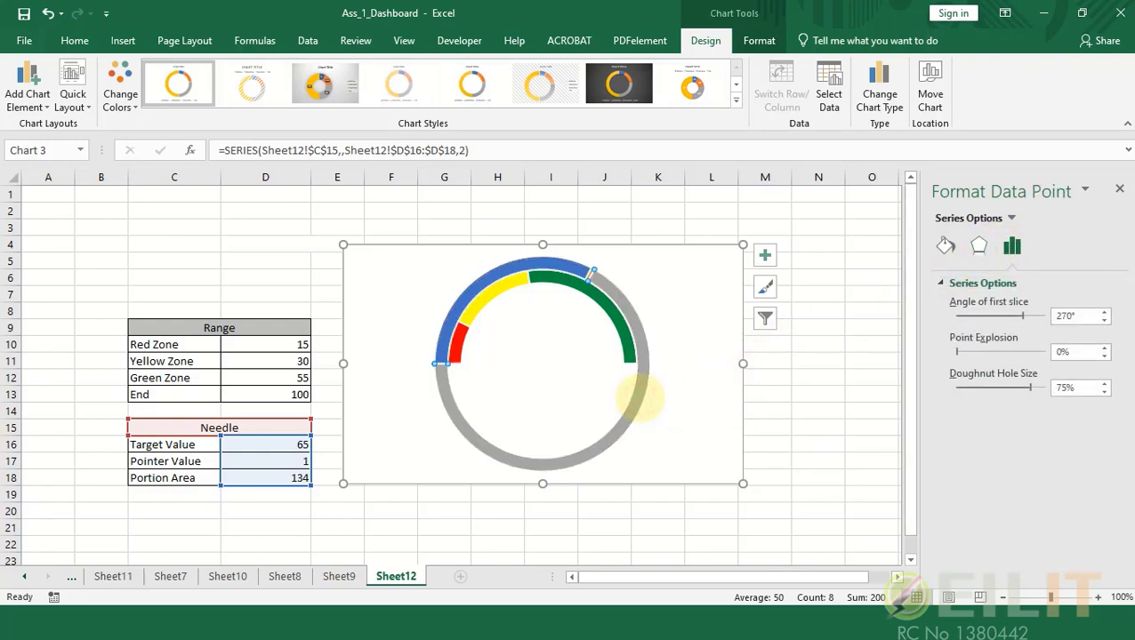
{"action": "right_click", "coordinate": [640, 398]}
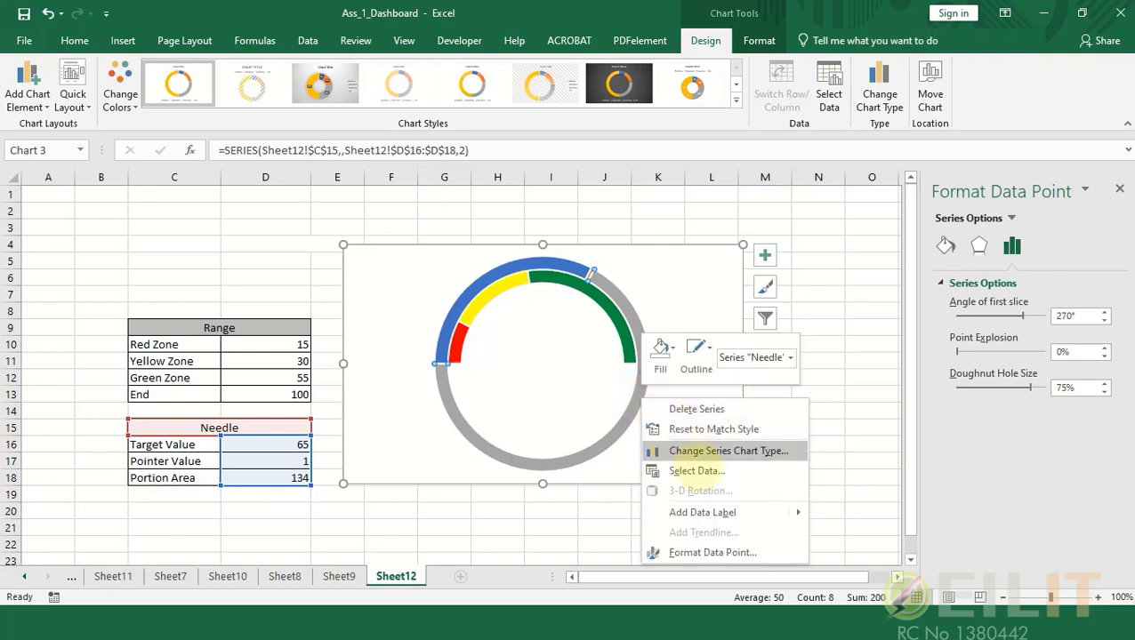
{"action": "left_click", "coordinate": [703, 555]}
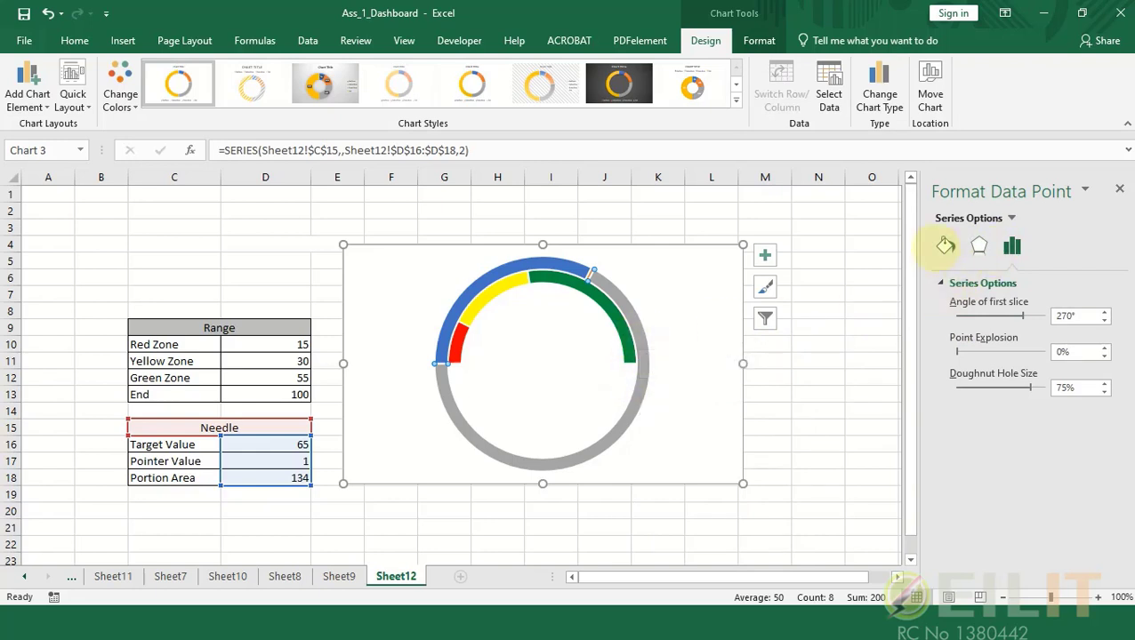
{"action": "left_click", "coordinate": [945, 246]}
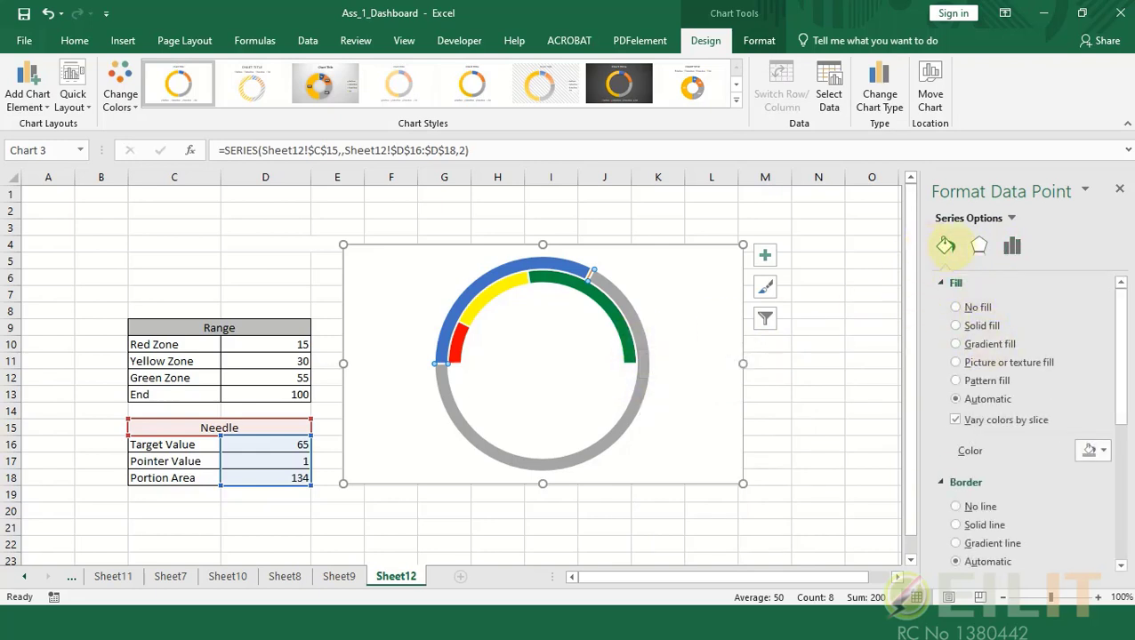
{"action": "right_click", "coordinate": [639, 396]}
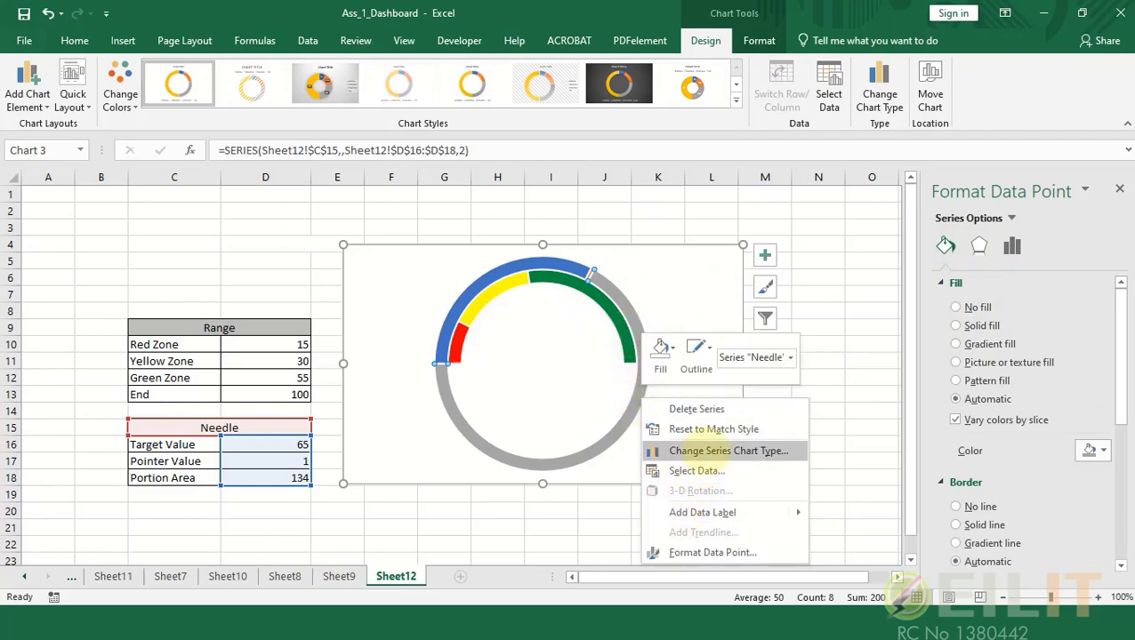
Change the Needle series to a Pie chart on the primary axis, keeping the zones as doughnut
{"action": "left_click", "coordinate": [699, 450]}
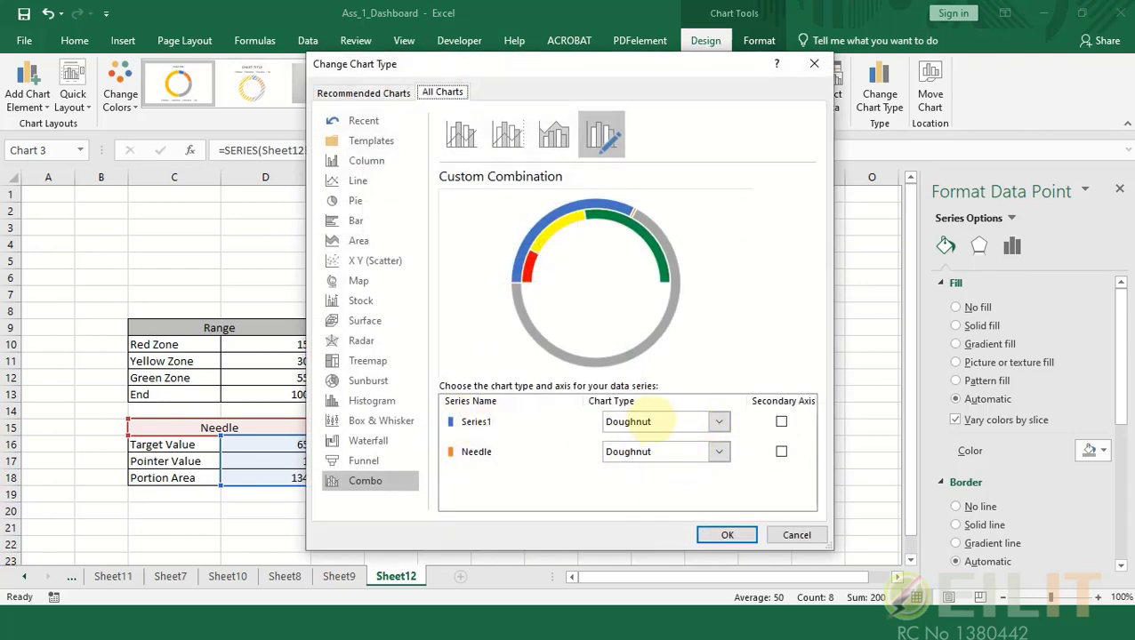
{"action": "left_click", "coordinate": [720, 451]}
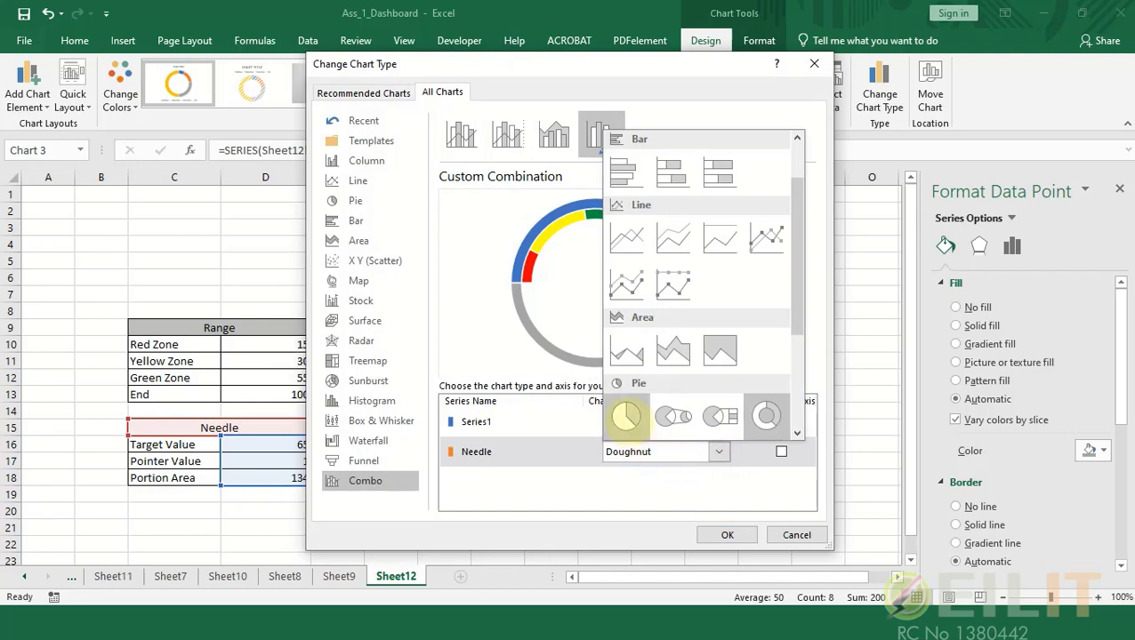
{"action": "left_click", "coordinate": [625, 416]}
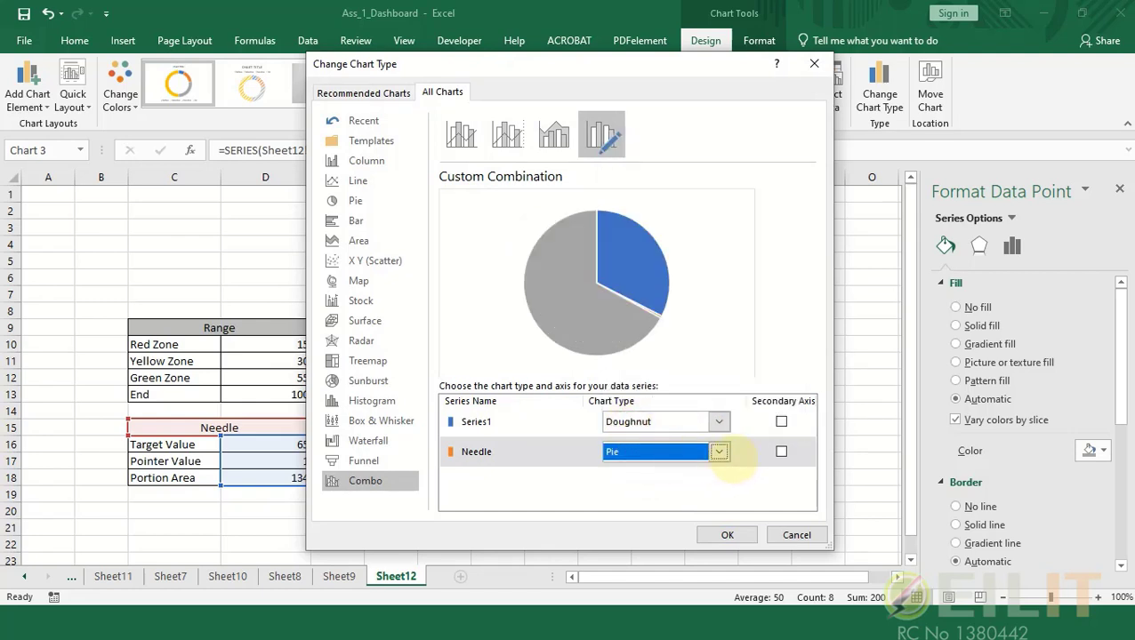
{"action": "left_click", "coordinate": [781, 451]}
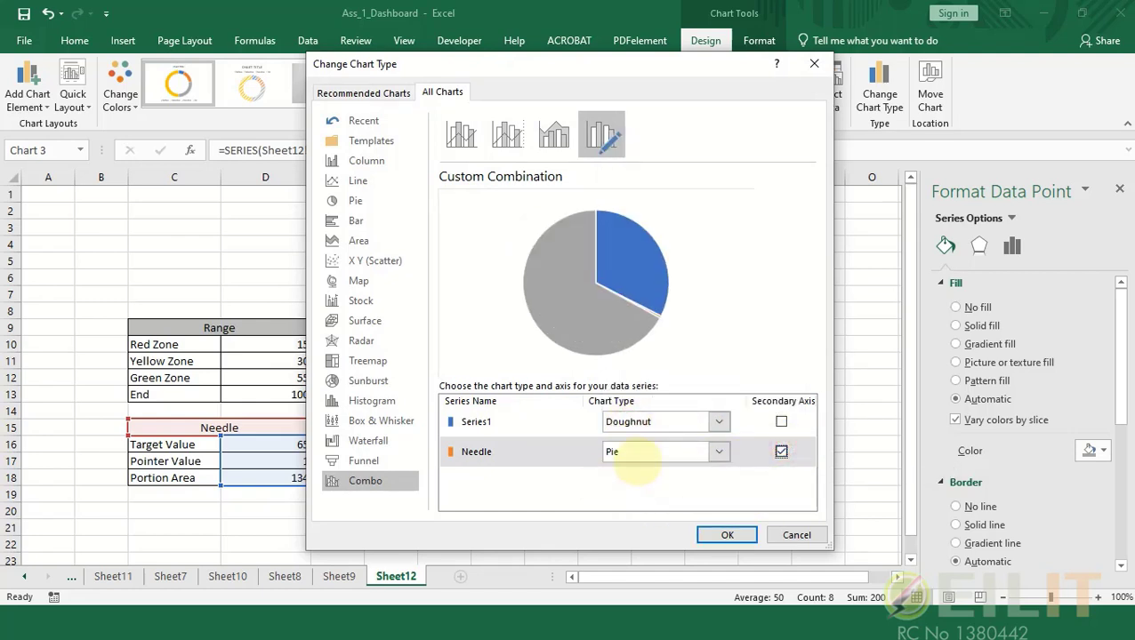
{"action": "left_click", "coordinate": [781, 451]}
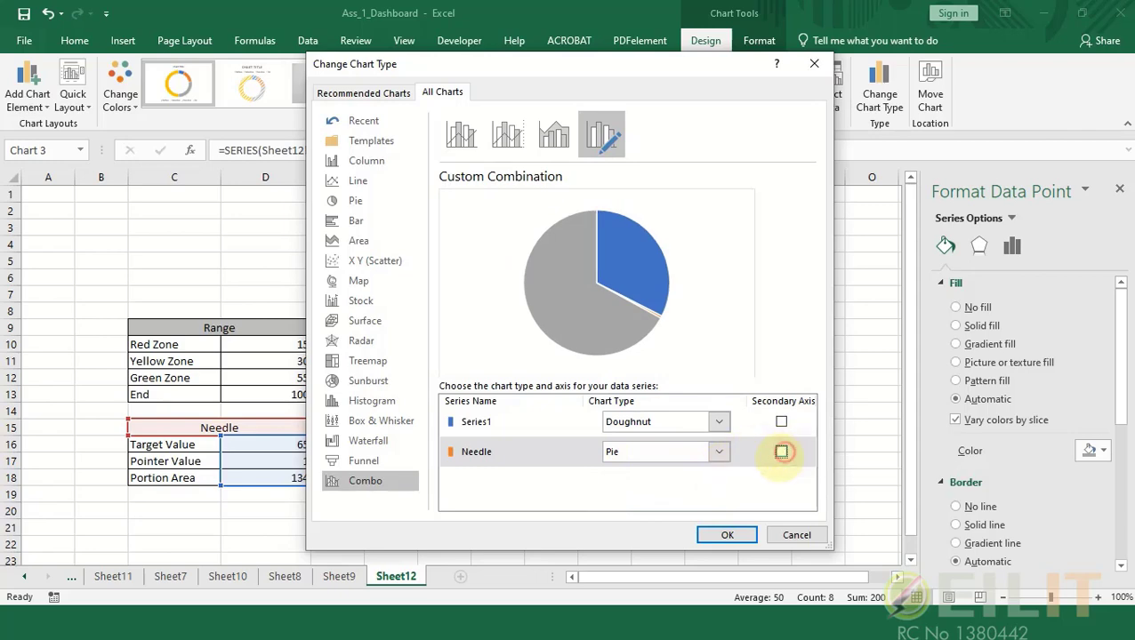
{"action": "left_click", "coordinate": [725, 534]}
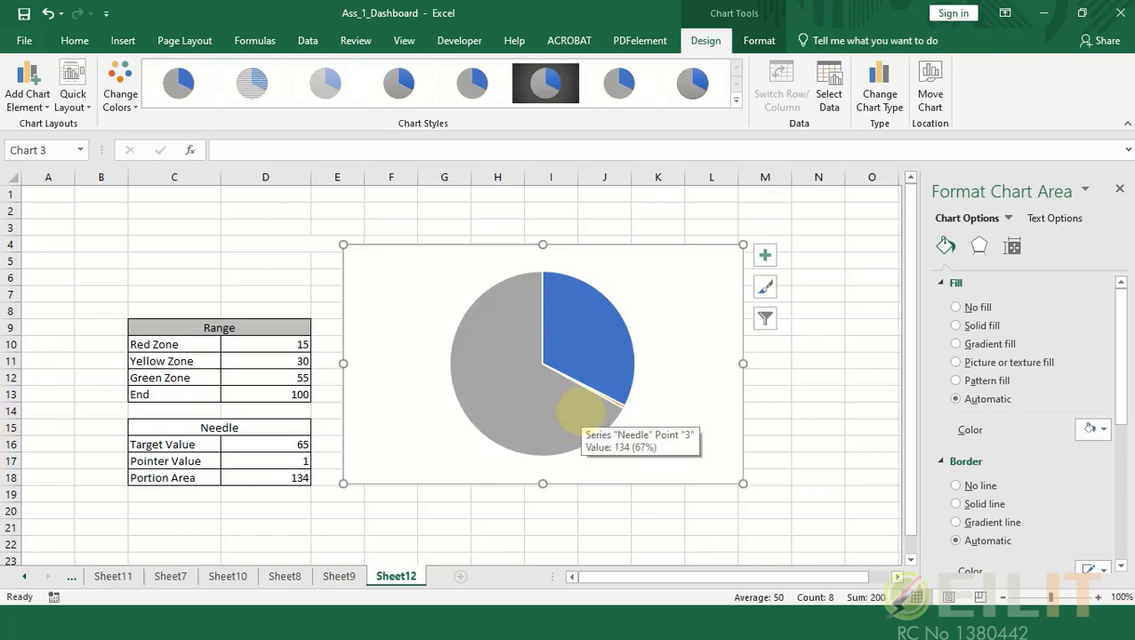
Set the Needle pie's first-slice angle to 270°
{"action": "right_click", "coordinate": [581, 411]}
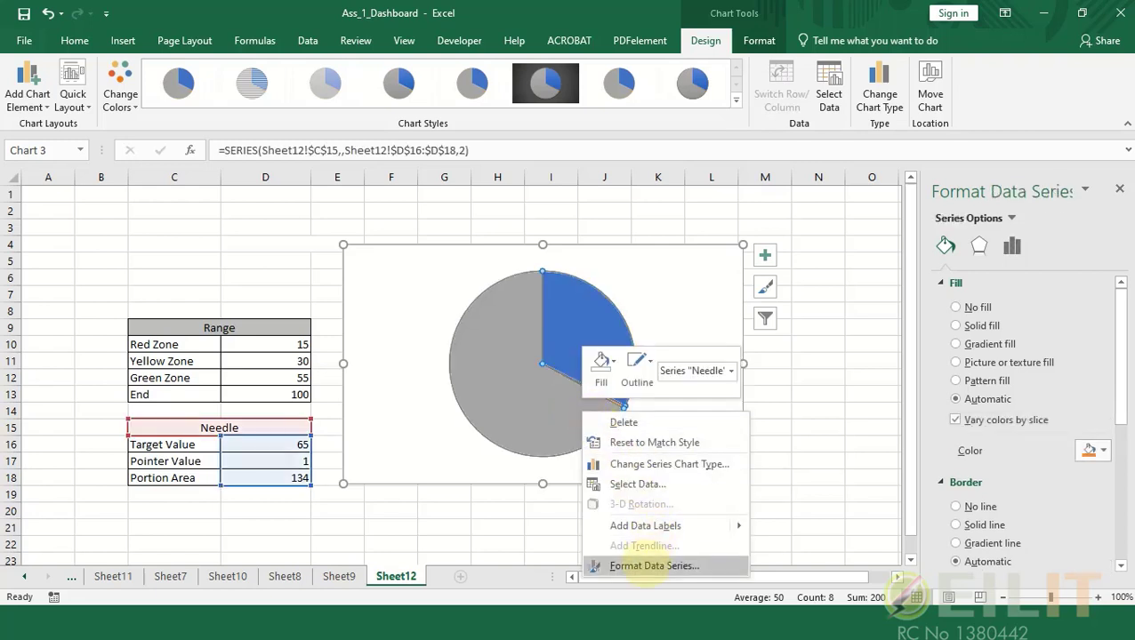
{"action": "left_click", "coordinate": [658, 567]}
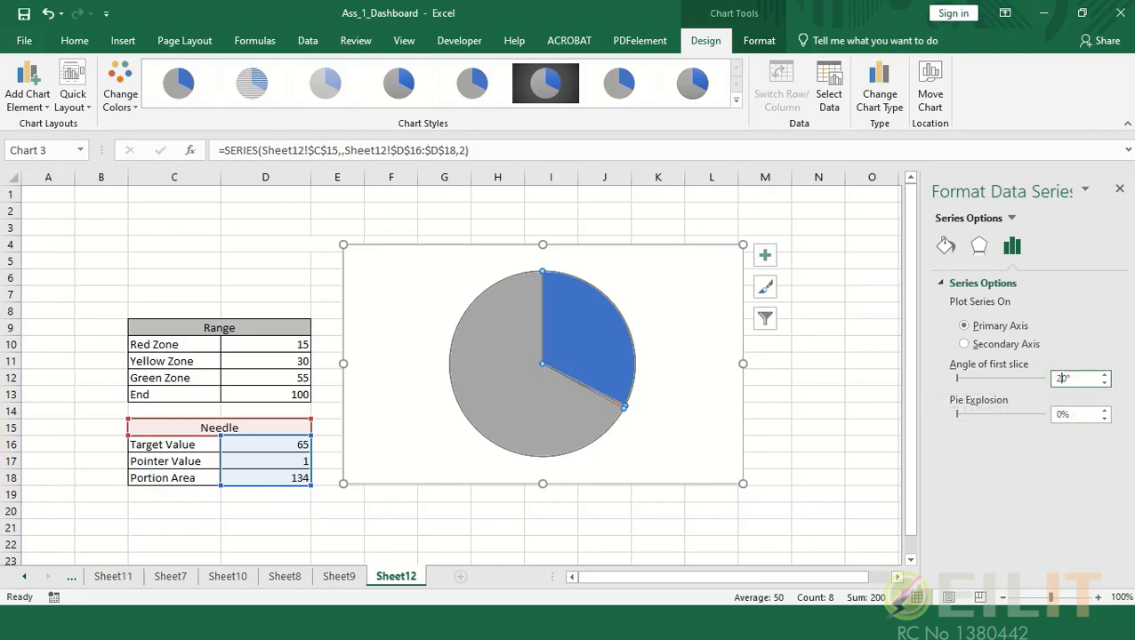
{"action": "key", "text": "Return"}
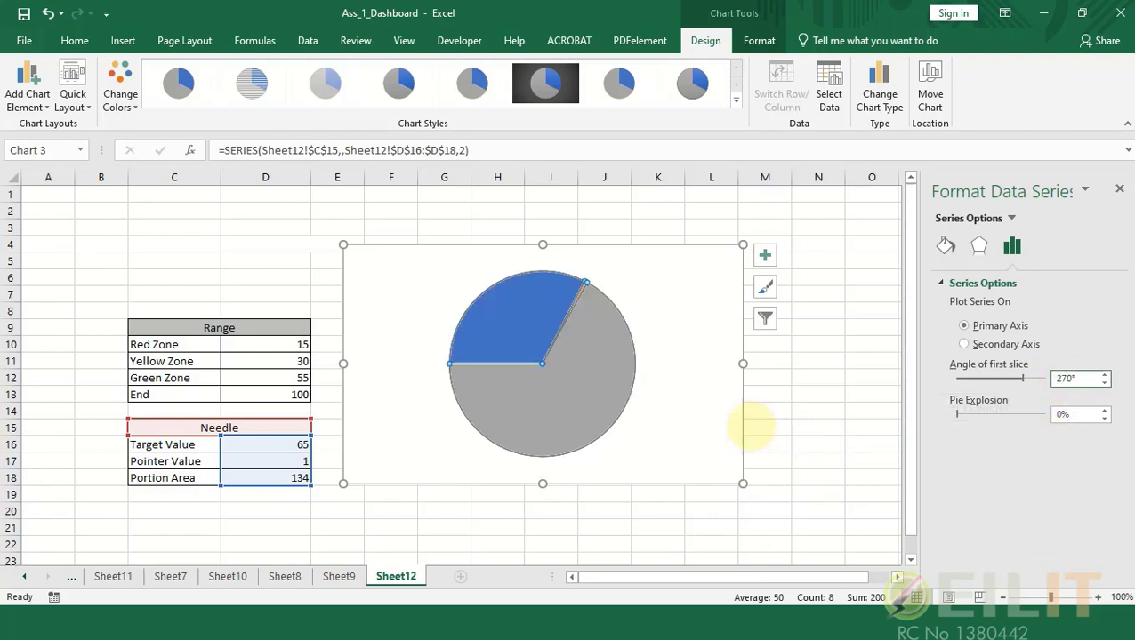
Give the large grey pie slice No fill to reveal the gauge arc
{"action": "left_click", "coordinate": [611, 411]}
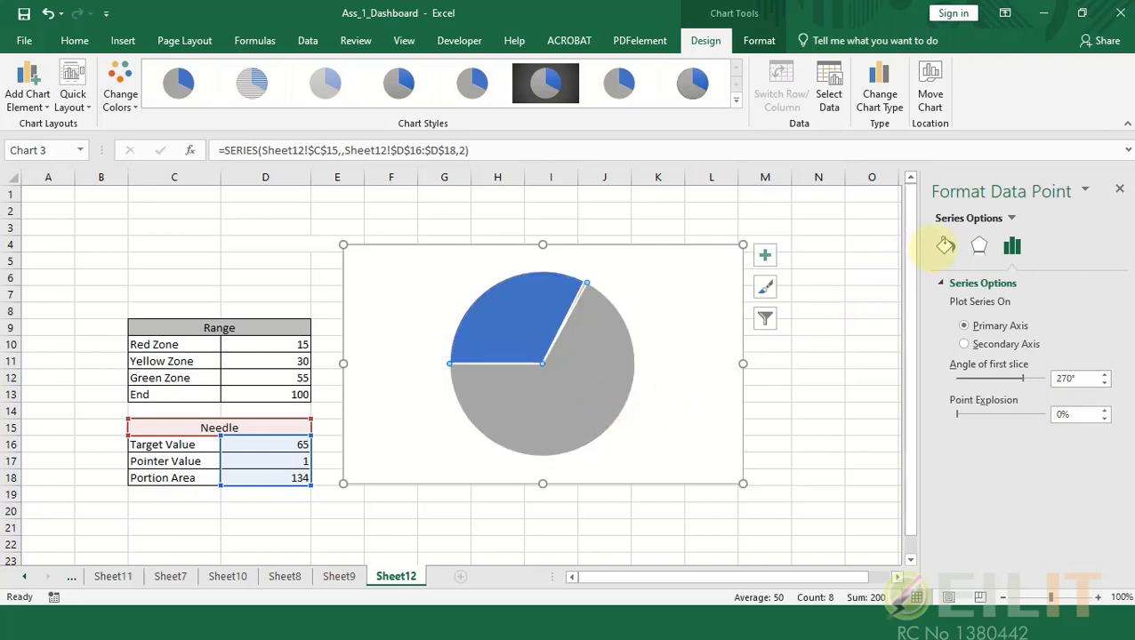
{"action": "left_click", "coordinate": [945, 245]}
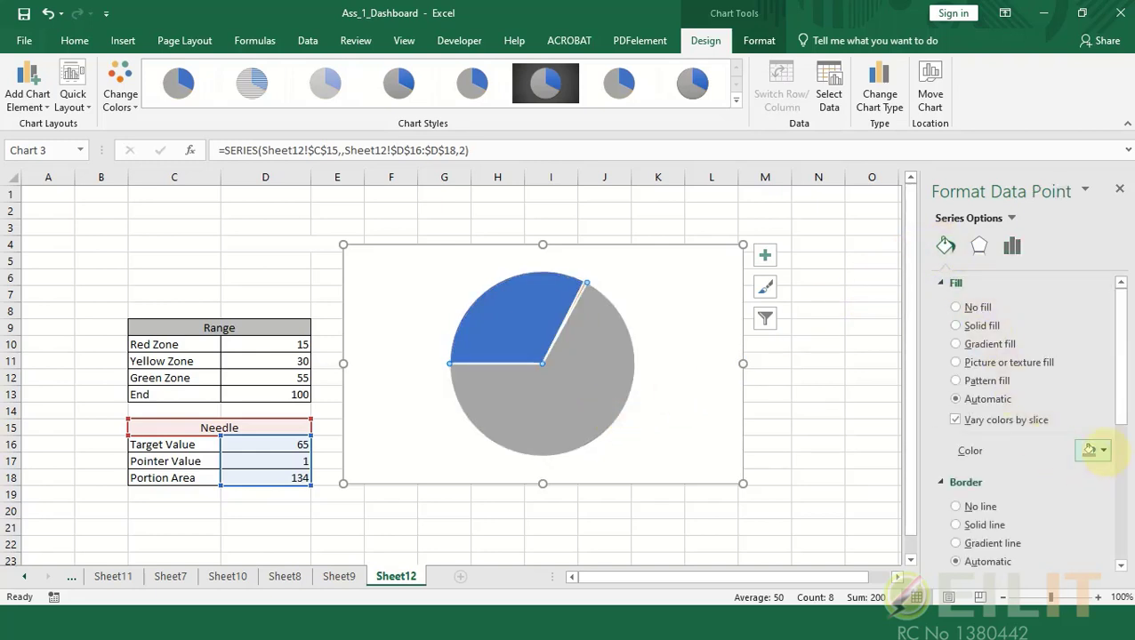
{"action": "left_click", "coordinate": [1103, 451]}
{"action": "left_click", "coordinate": [1105, 451]}
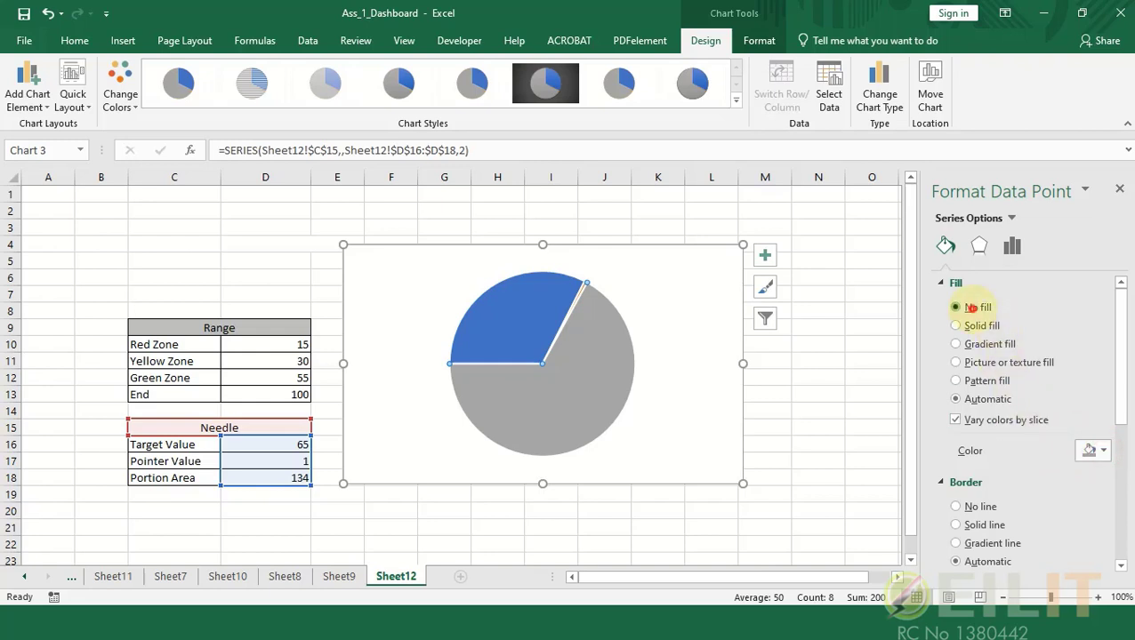
{"action": "left_click", "coordinate": [970, 307]}
{"action": "left_click", "coordinate": [509, 311]}
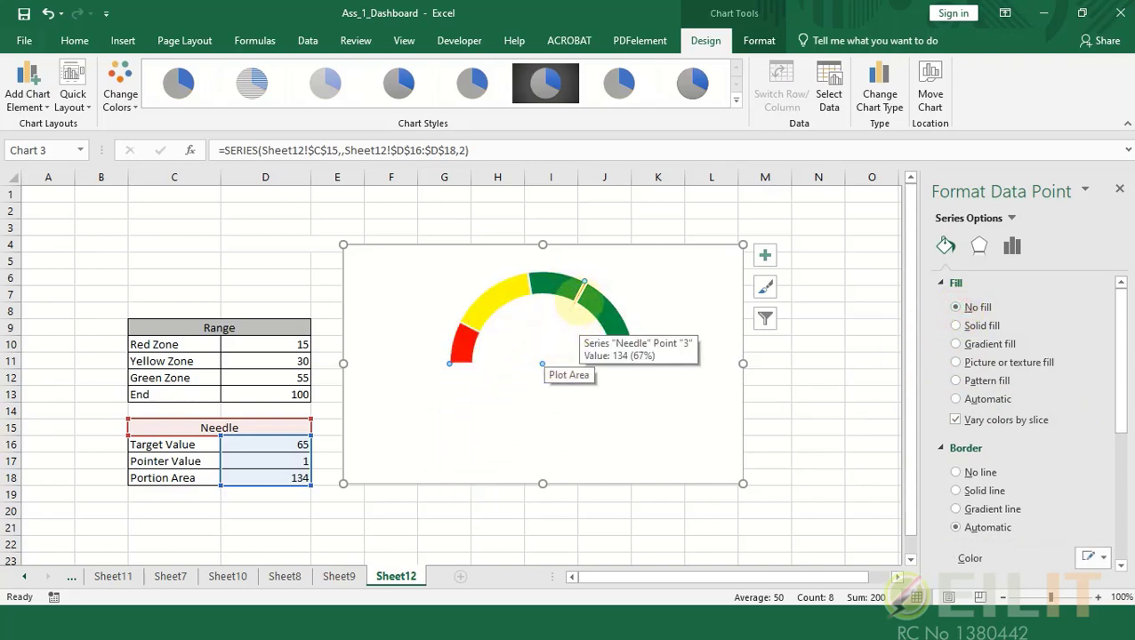
Give the thin needle slice a solid black fill and a solid black border
{"action": "key", "text": "ctrl+z"}
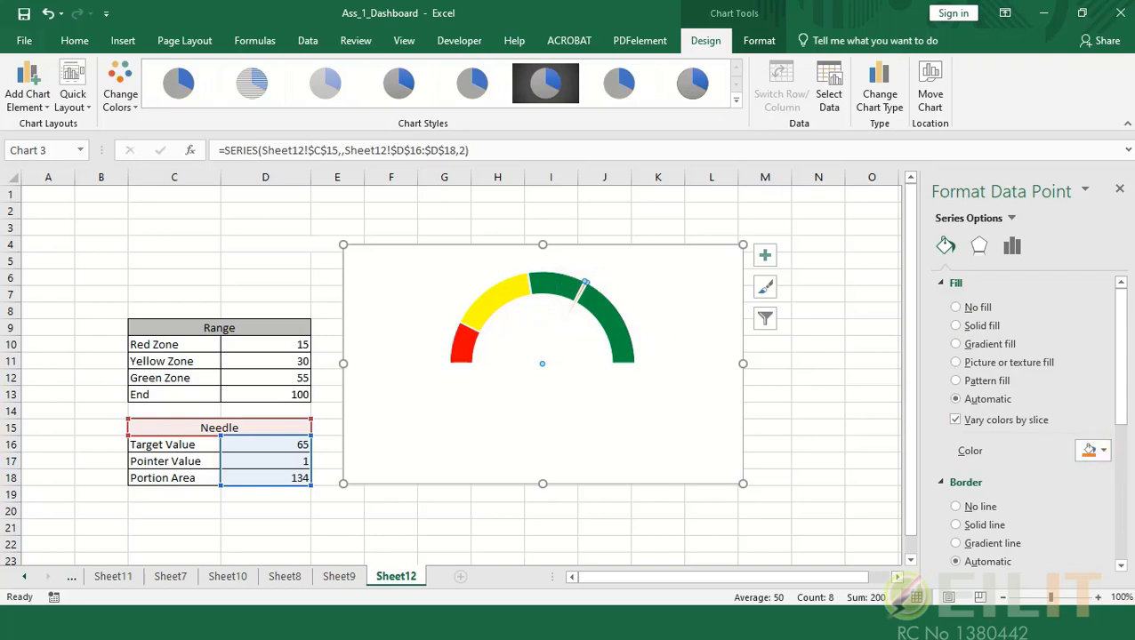
{"action": "left_click", "coordinate": [1092, 452]}
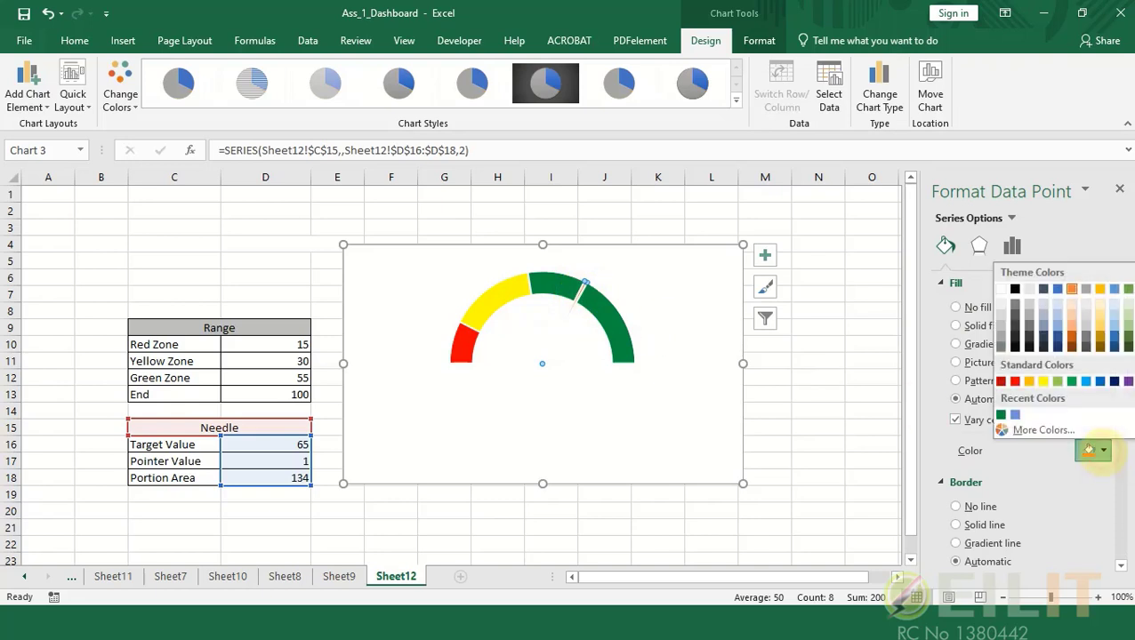
{"action": "left_click", "coordinate": [1014, 287]}
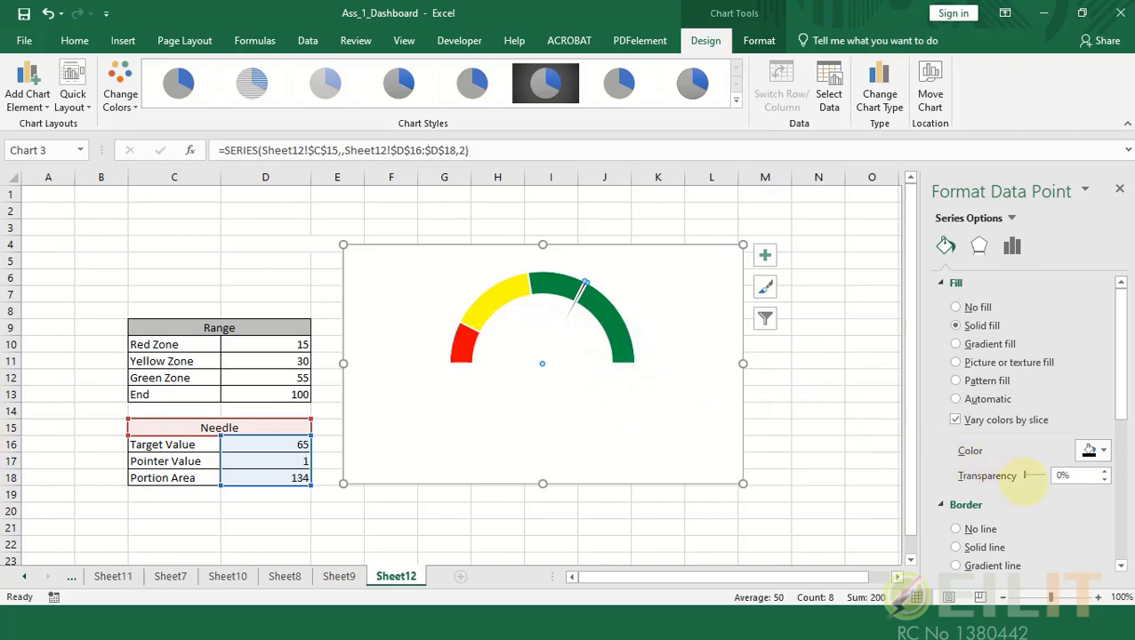
{"action": "scroll", "coordinate": [992, 472], "scroll_direction": "down", "scroll_amount": 3}
{"action": "left_click", "coordinate": [987, 466]}
{"action": "scroll", "coordinate": [1006, 409], "scroll_direction": "down", "scroll_amount": 3}
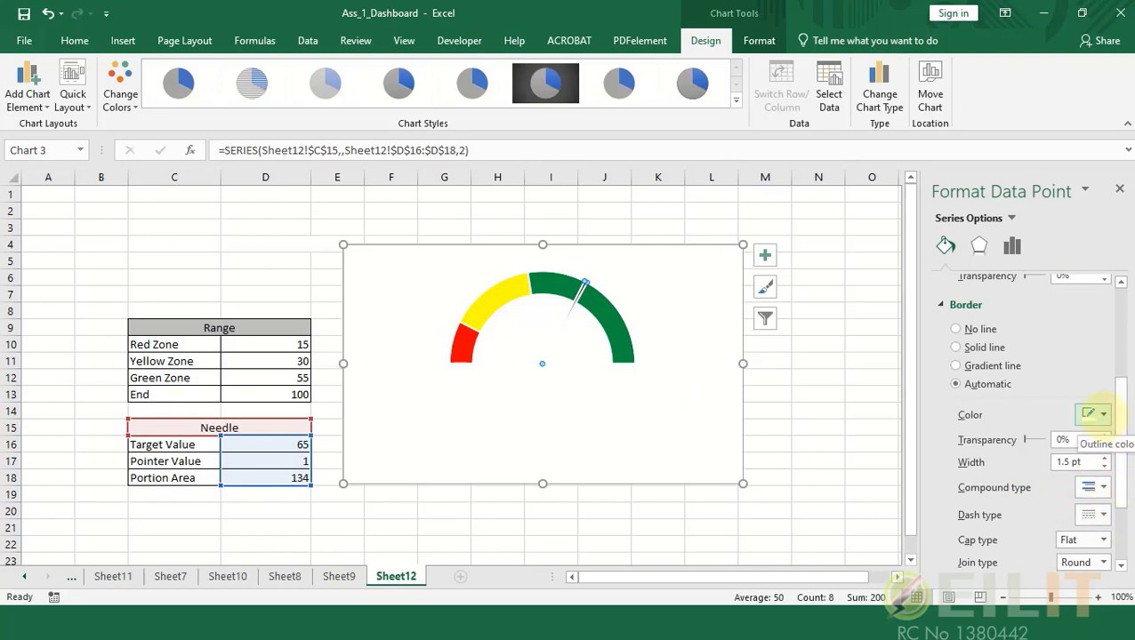
{"action": "left_click", "coordinate": [1101, 414]}
{"action": "left_click", "coordinate": [1015, 454]}
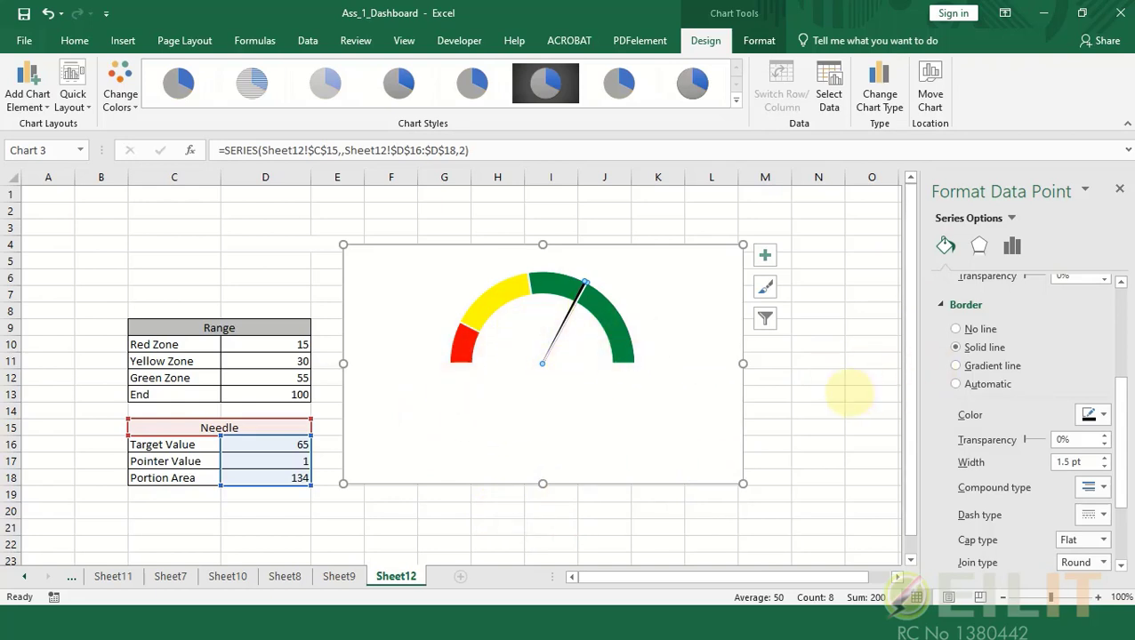
{"action": "left_click", "coordinate": [849, 394]}
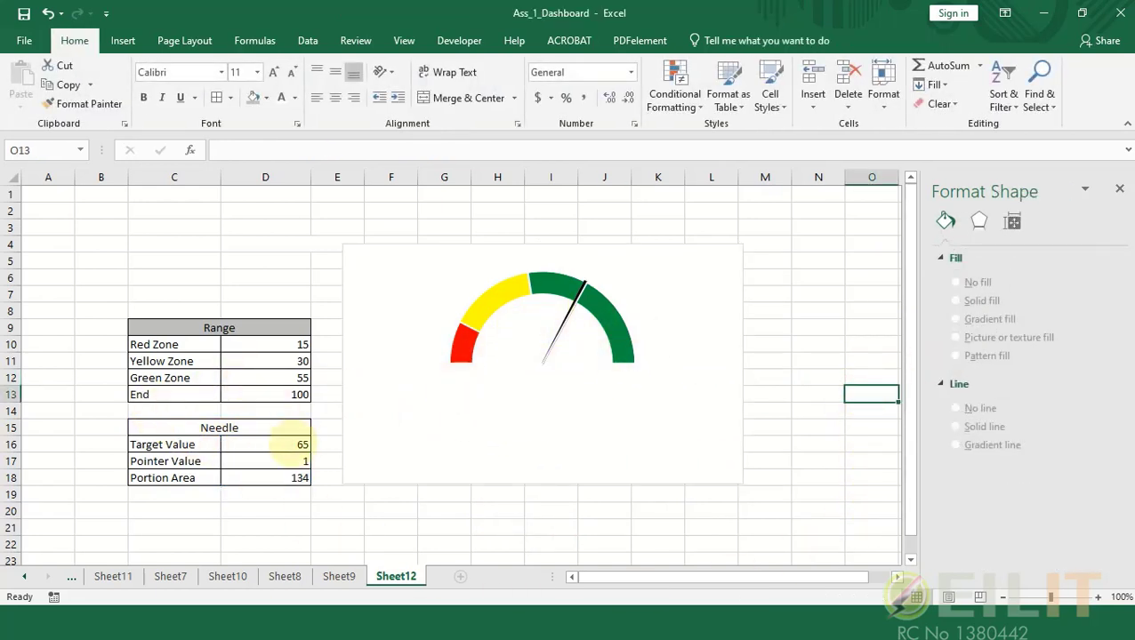
Enter 10 and then 28 as the Target Value in D16 to watch the needle move
{"action": "left_click", "coordinate": [294, 445]}
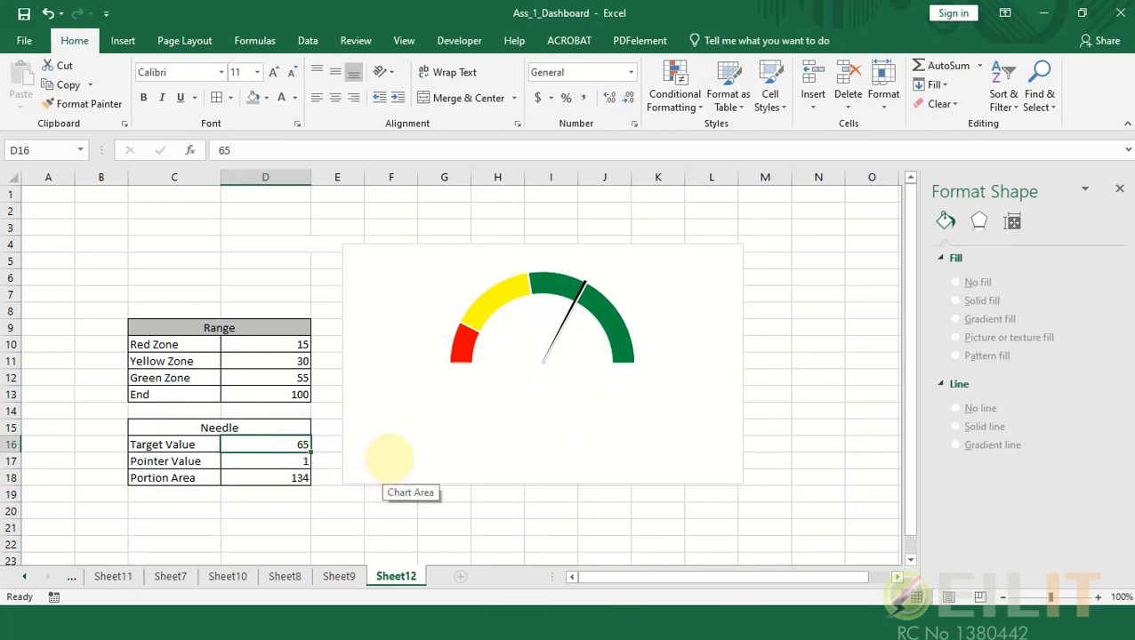
{"action": "type", "text": "10"}
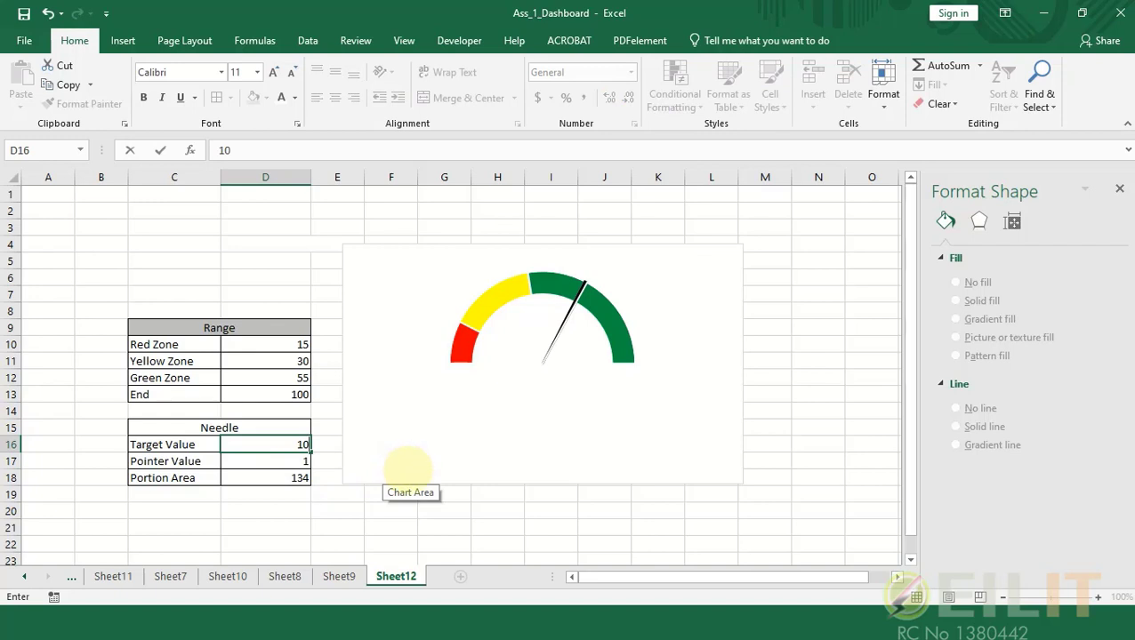
{"action": "key", "text": "Return"}
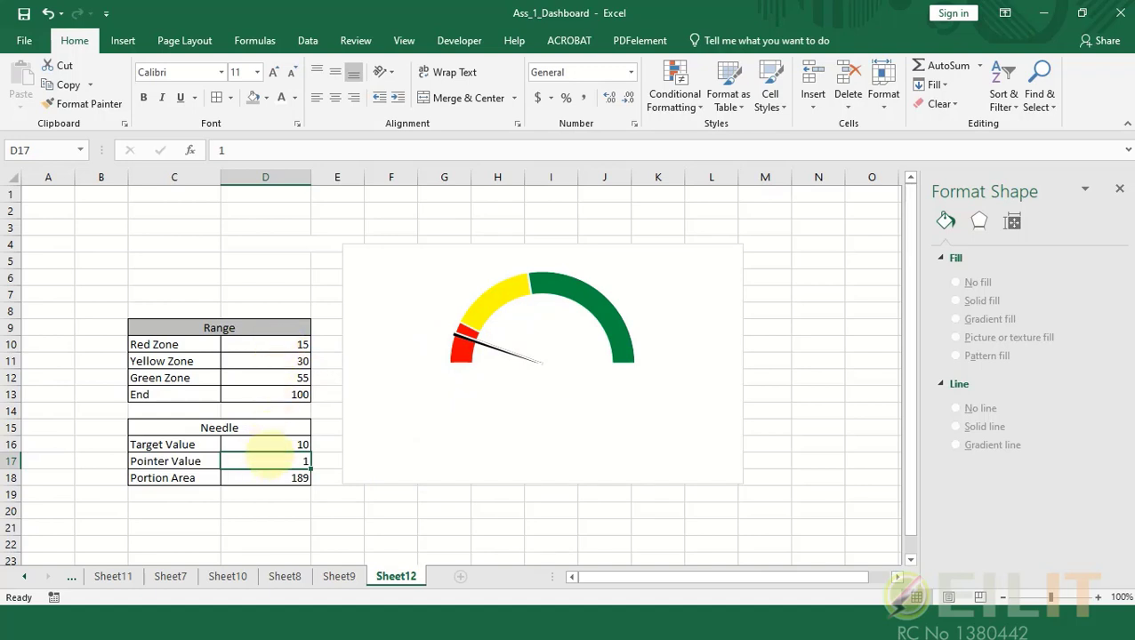
{"action": "left_click", "coordinate": [289, 445]}
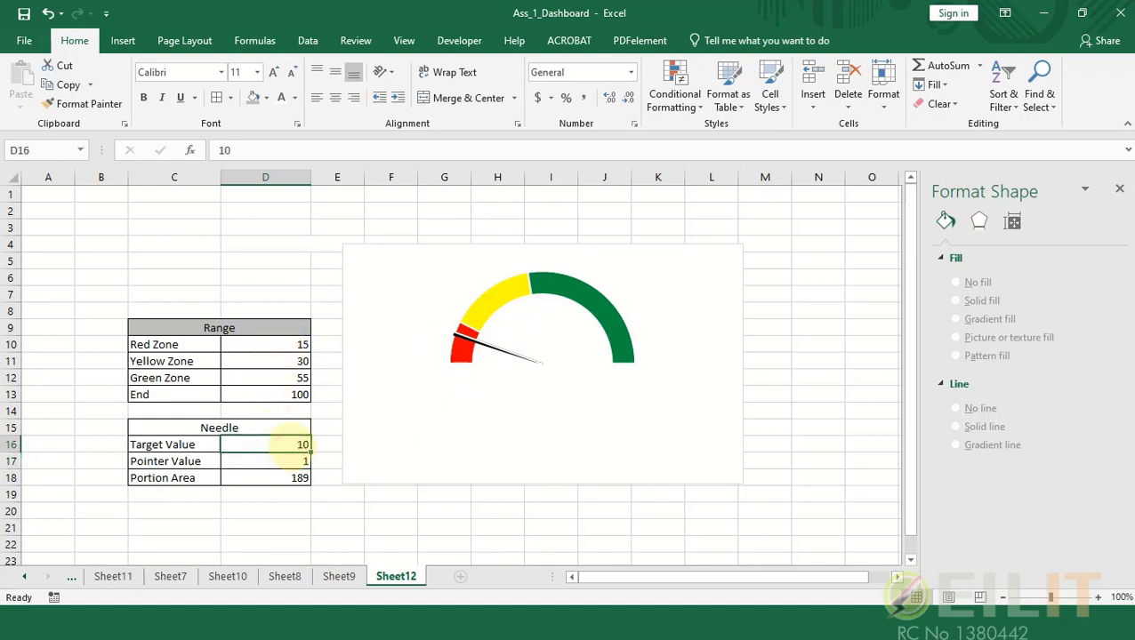
{"action": "type", "text": "2"}
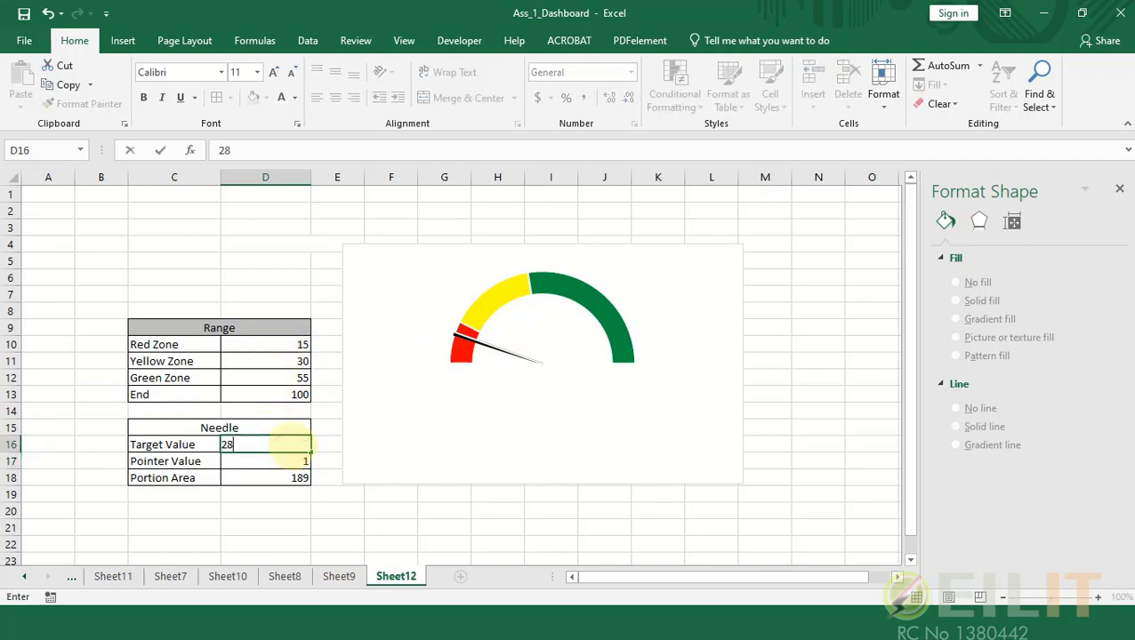
{"action": "type", "text": "8"}
{"action": "key", "text": "Return"}
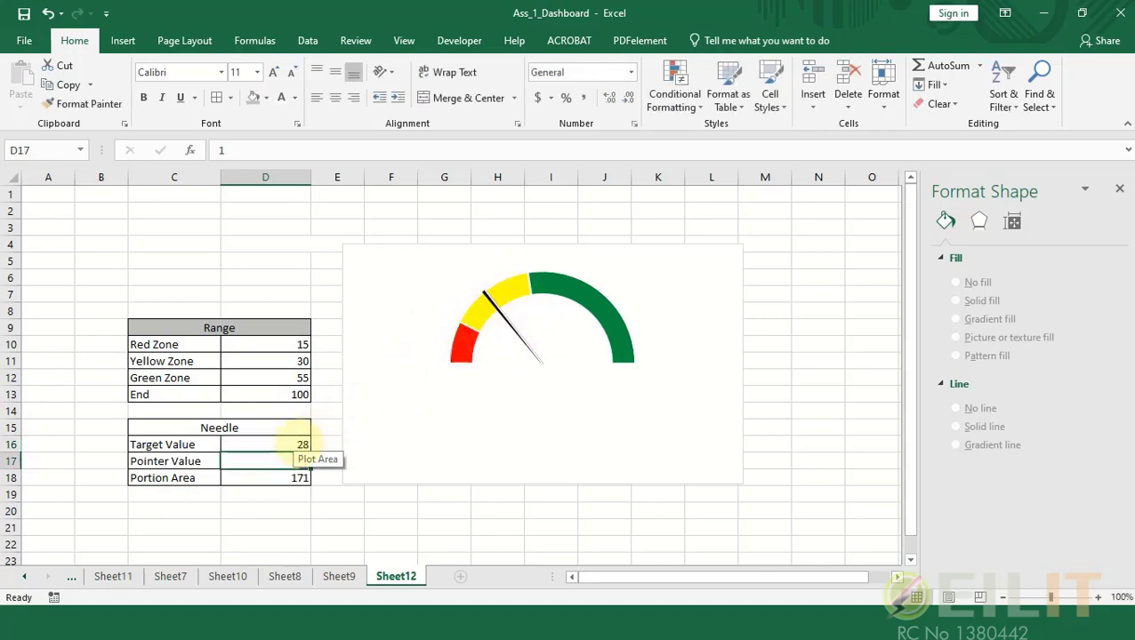
Try 45 and finally 55 in D16, leaving the needle just inside the green zone
{"action": "left_click", "coordinate": [299, 445]}
{"action": "type", "text": "45"}
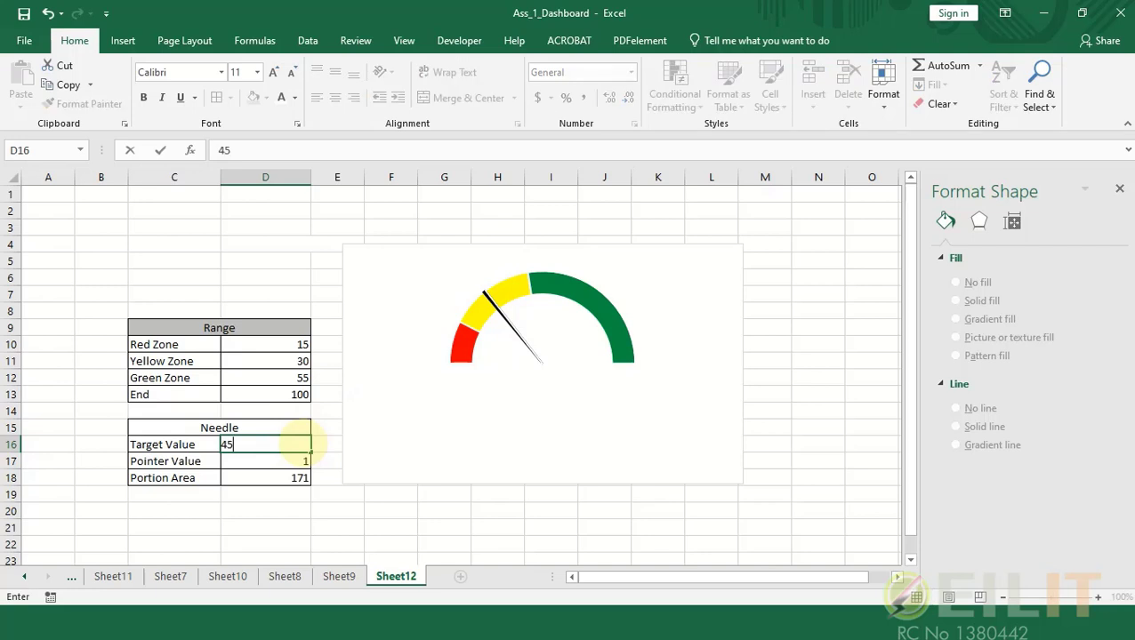
{"action": "key", "text": "Return"}
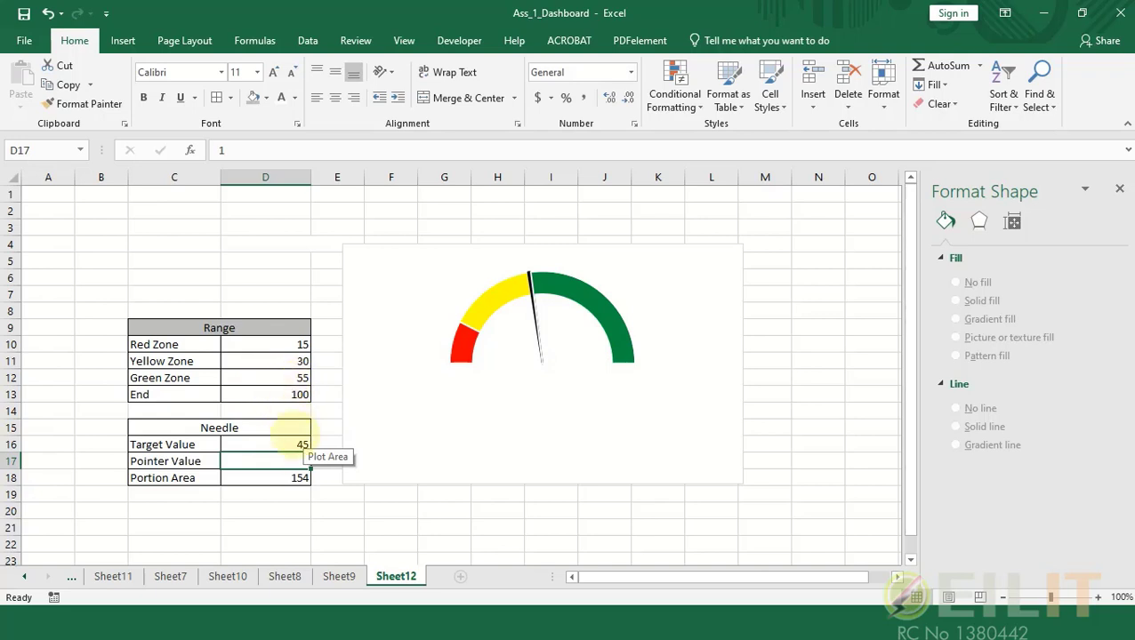
{"action": "left_click", "coordinate": [299, 445]}
{"action": "type", "text": "5"}
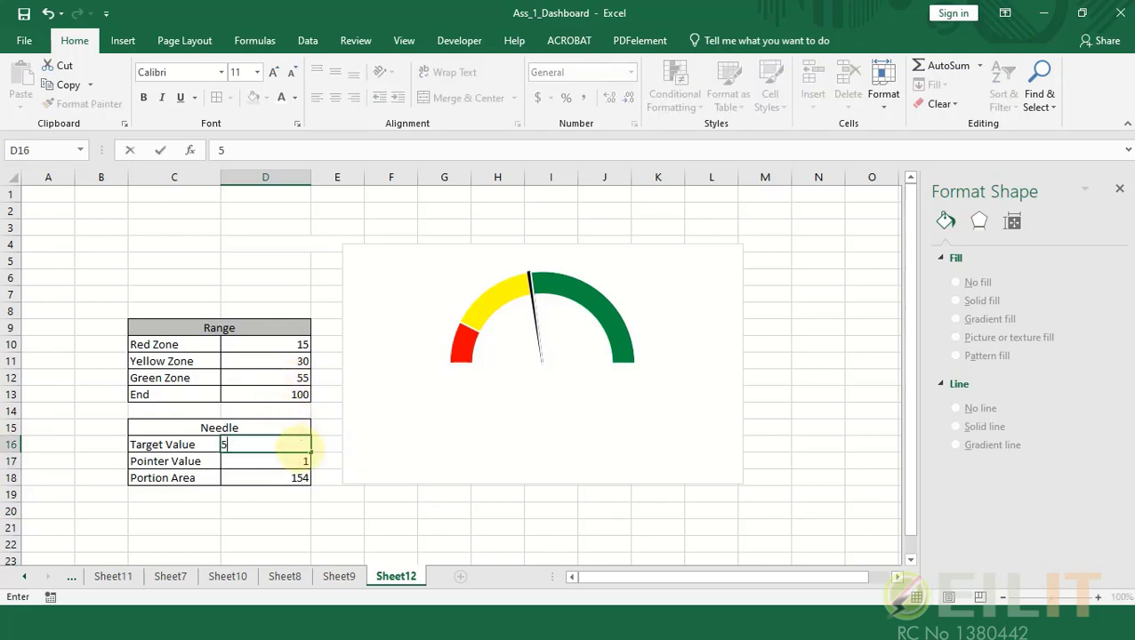
{"action": "key", "text": "Return"}
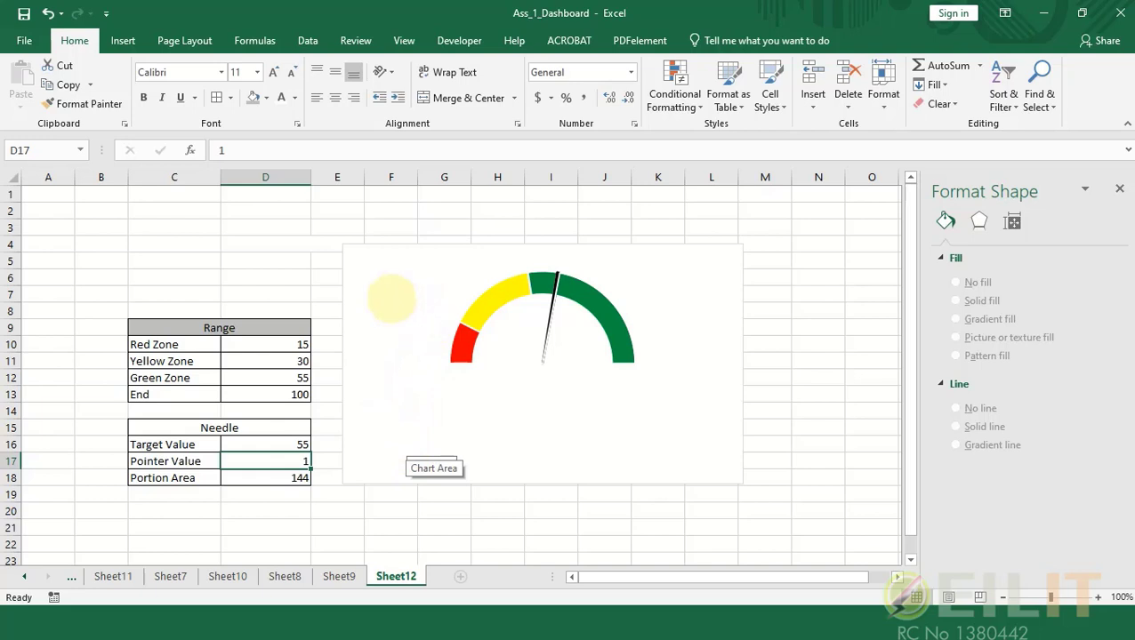
Draw a Form Controls spin button on the chart, left of the gauge's red zone
{"action": "left_click", "coordinate": [459, 40]}
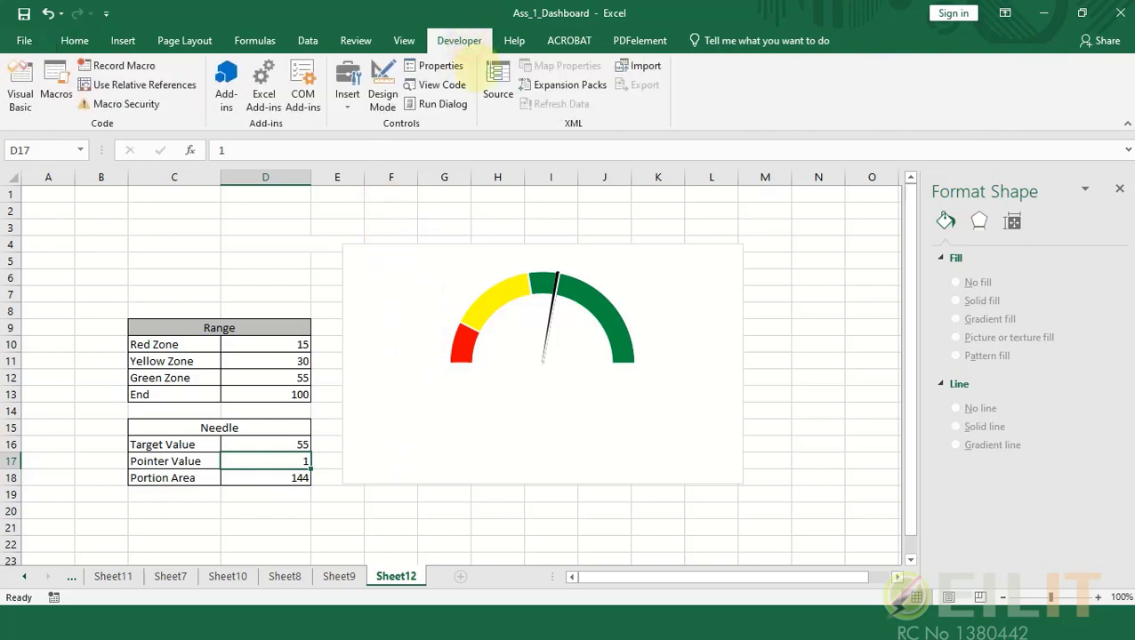
{"action": "left_click", "coordinate": [347, 89]}
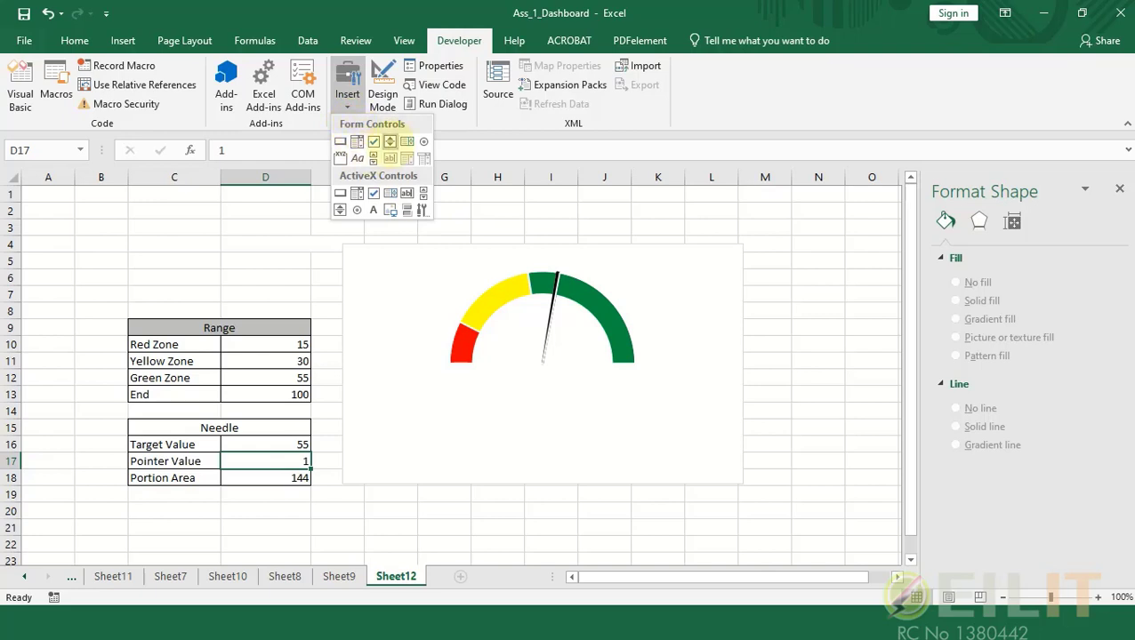
{"action": "left_click", "coordinate": [391, 142]}
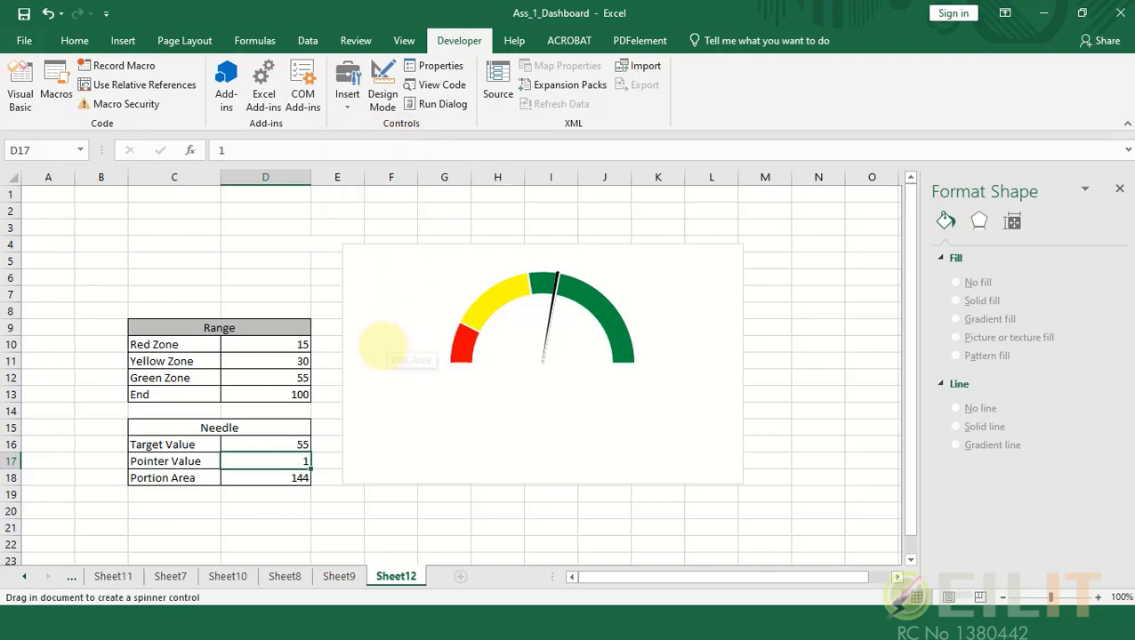
{"action": "left_click_drag", "start_coordinate": [368, 336], "coordinate": [397, 403]}
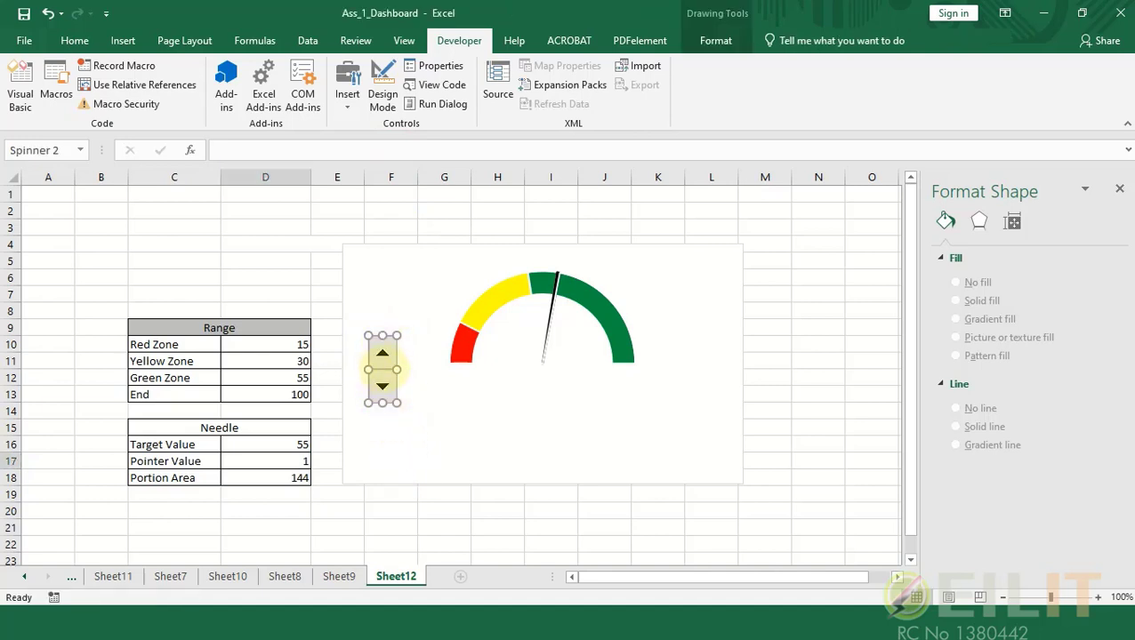
Format the spinner with minimum 1, maximum 100 and cell link $D$16
{"action": "right_click", "coordinate": [389, 366]}
{"action": "left_click", "coordinate": [444, 499]}
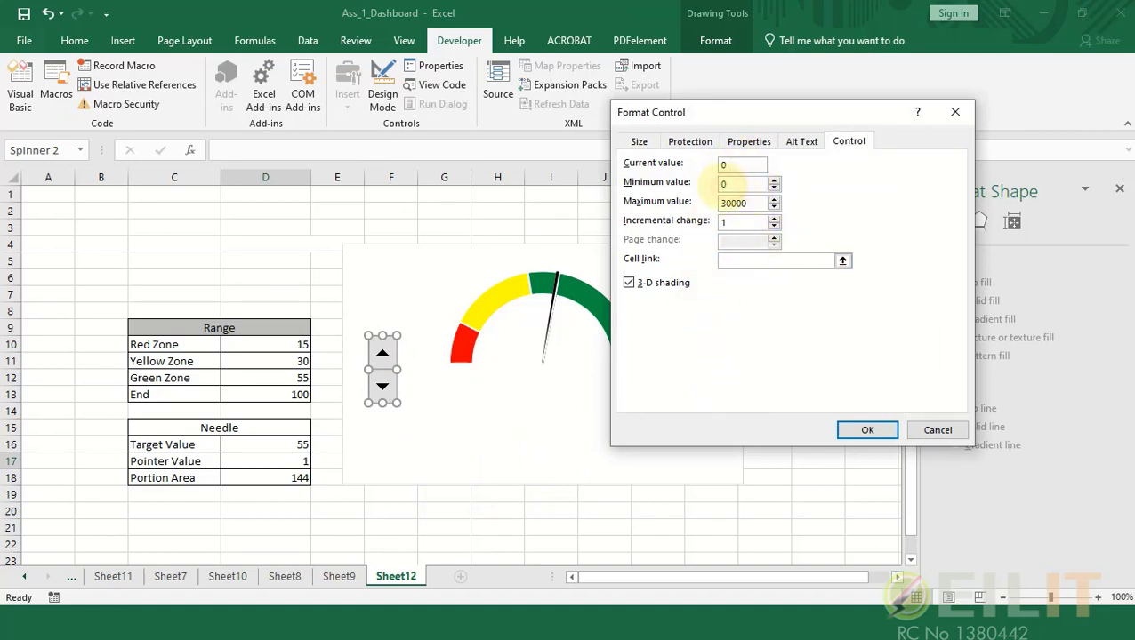
{"action": "type", "text": "1"}
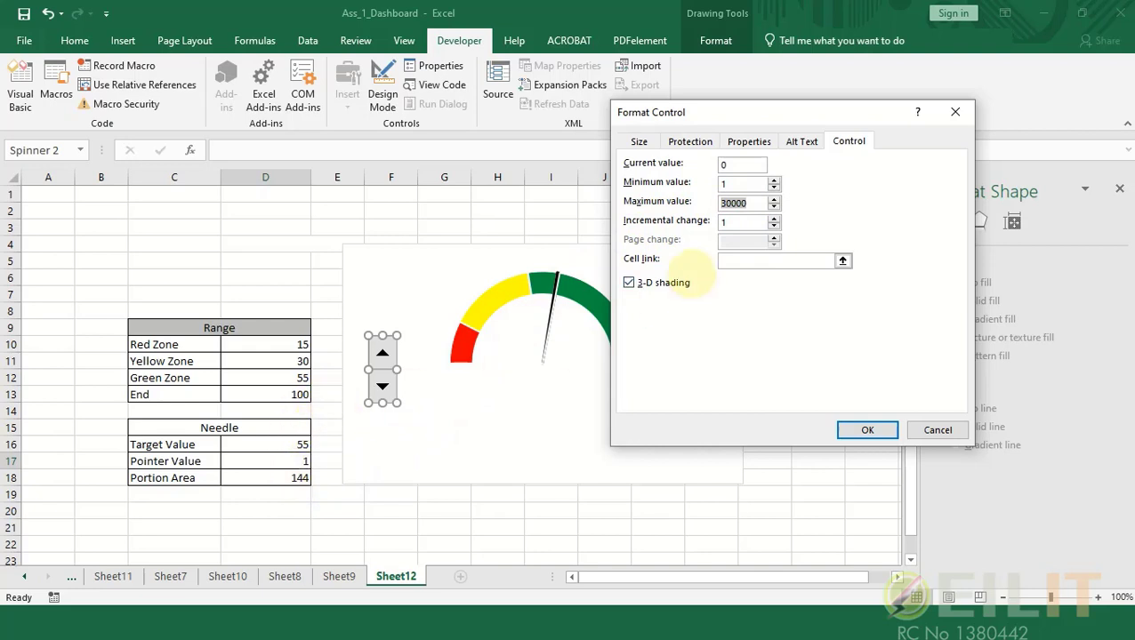
{"action": "type", "text": "00"}
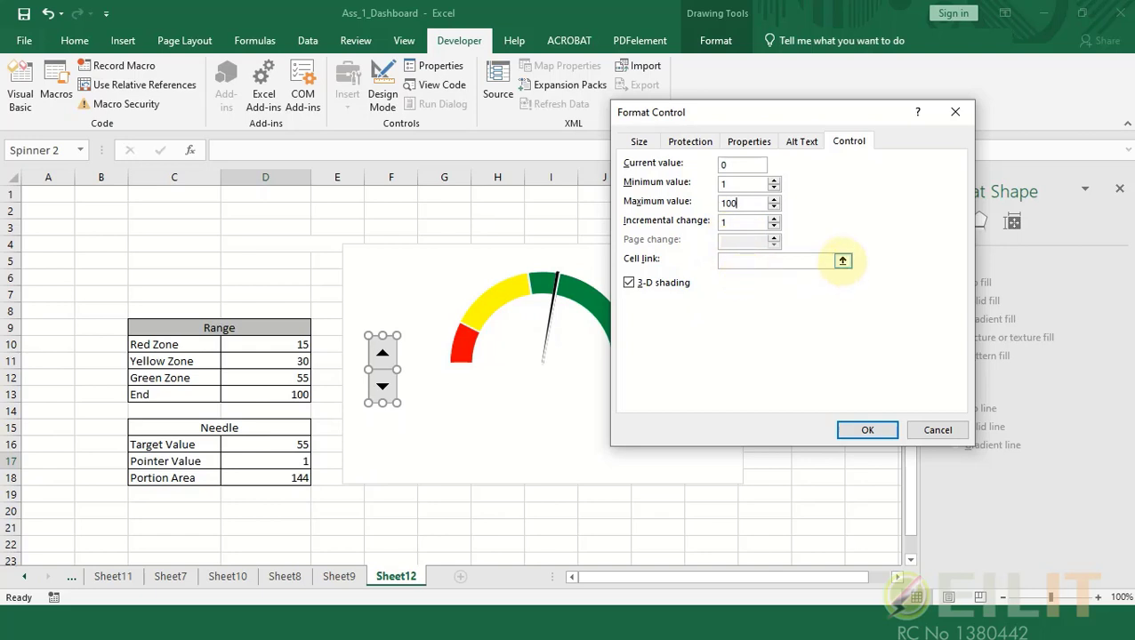
{"action": "left_click", "coordinate": [842, 261]}
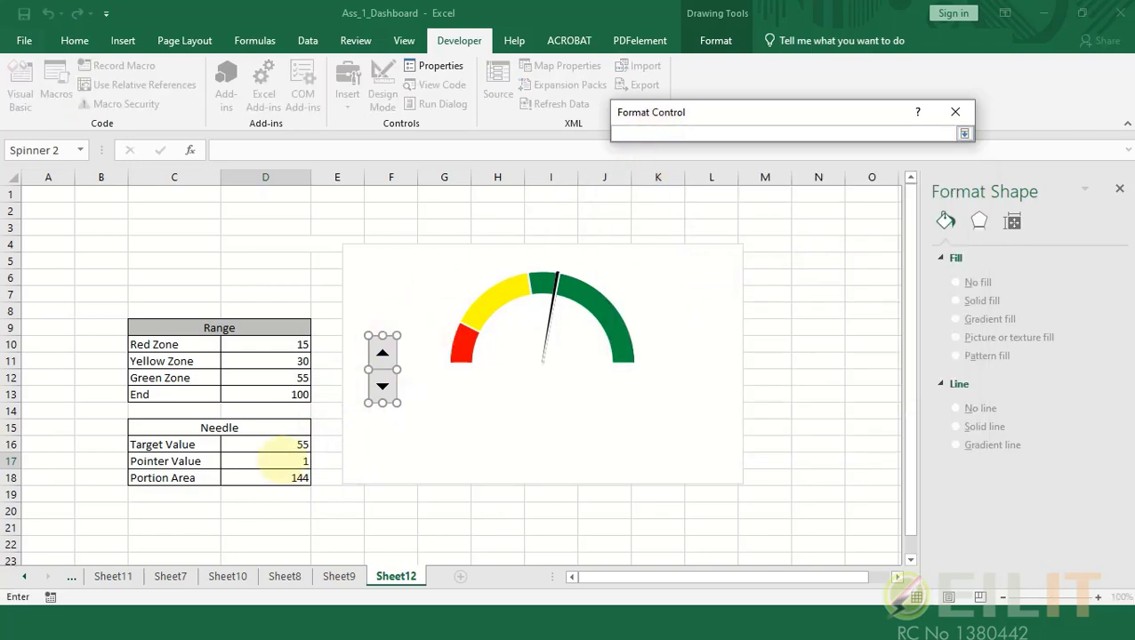
{"action": "left_click", "coordinate": [280, 447]}
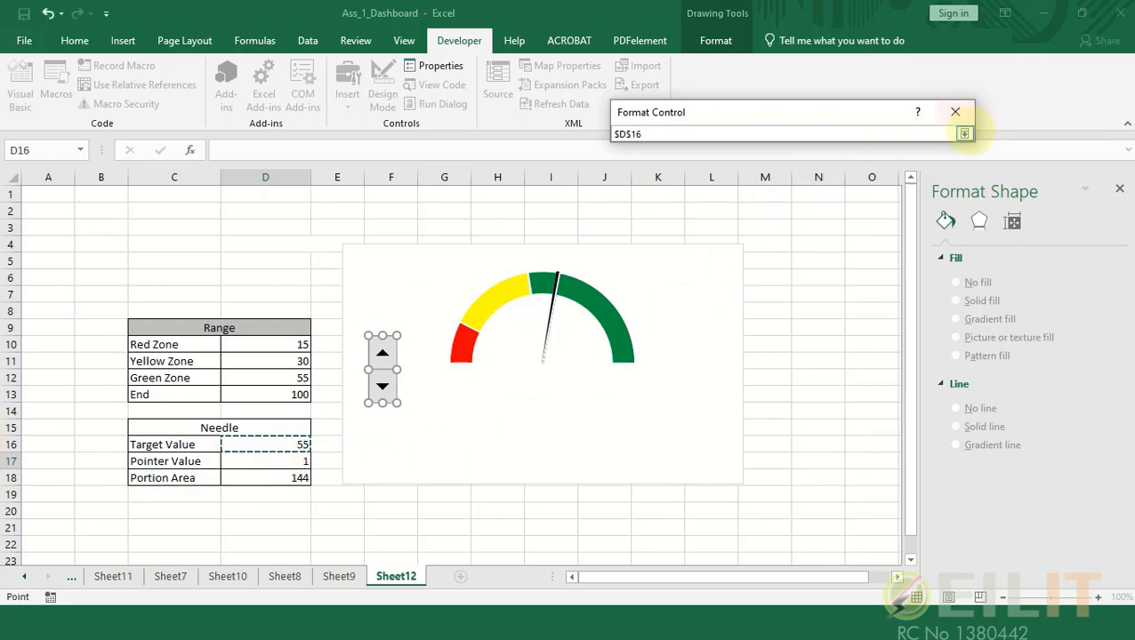
{"action": "left_click", "coordinate": [965, 133]}
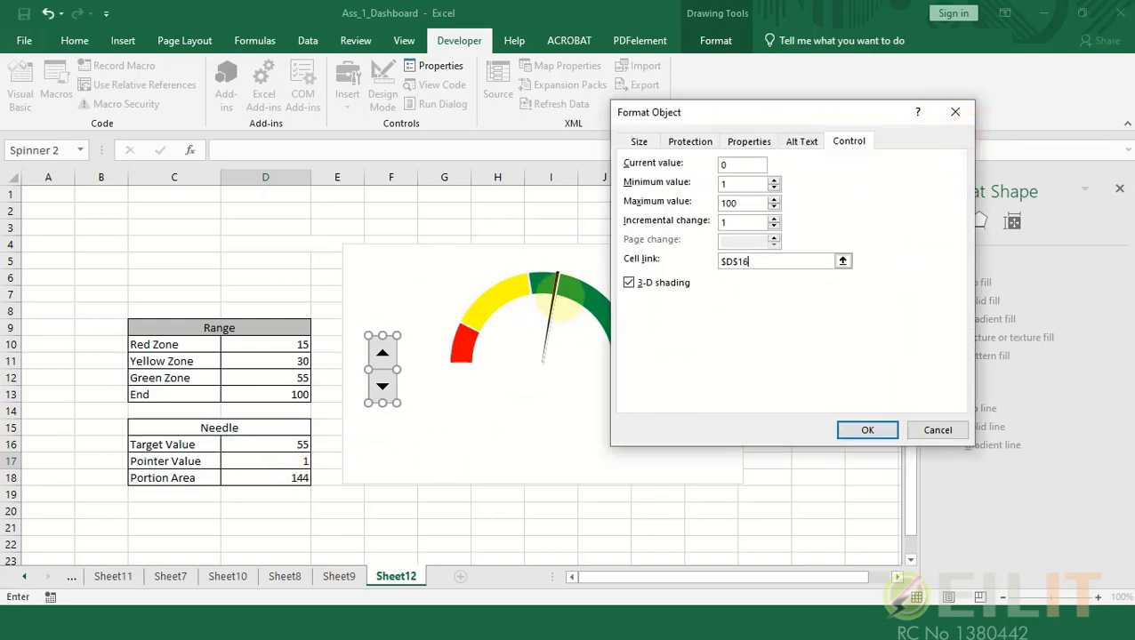
{"action": "left_click", "coordinate": [865, 427]}
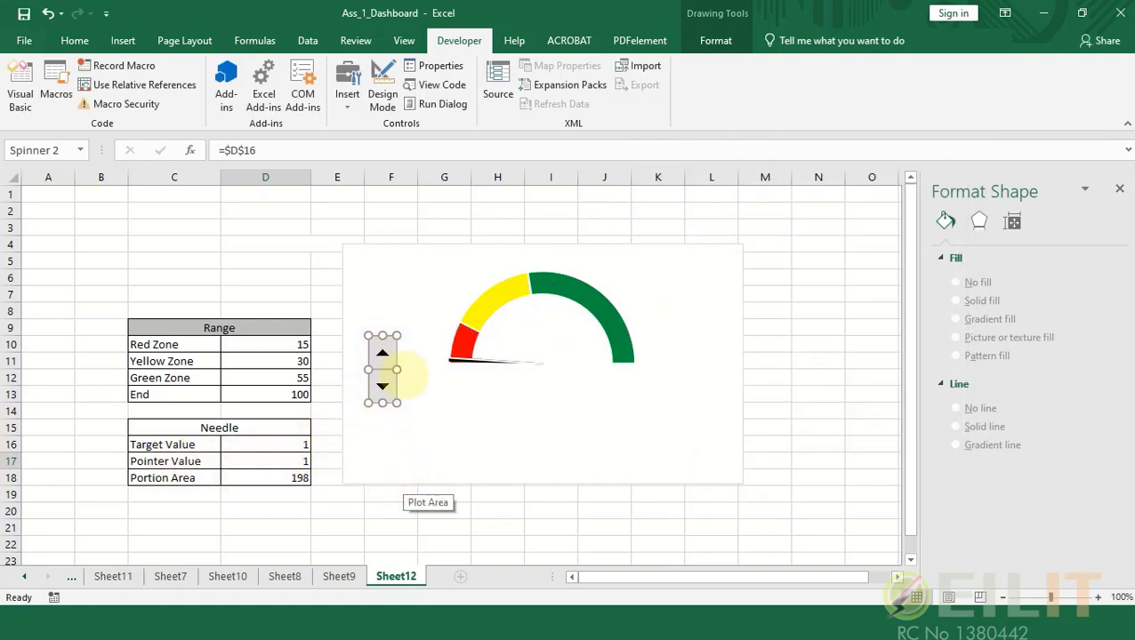
Click the spinner's up arrow until Target Value reaches 15, then deselect the chart
{"action": "left_click", "coordinate": [450, 430]}
{"action": "left_click", "coordinate": [384, 351]}
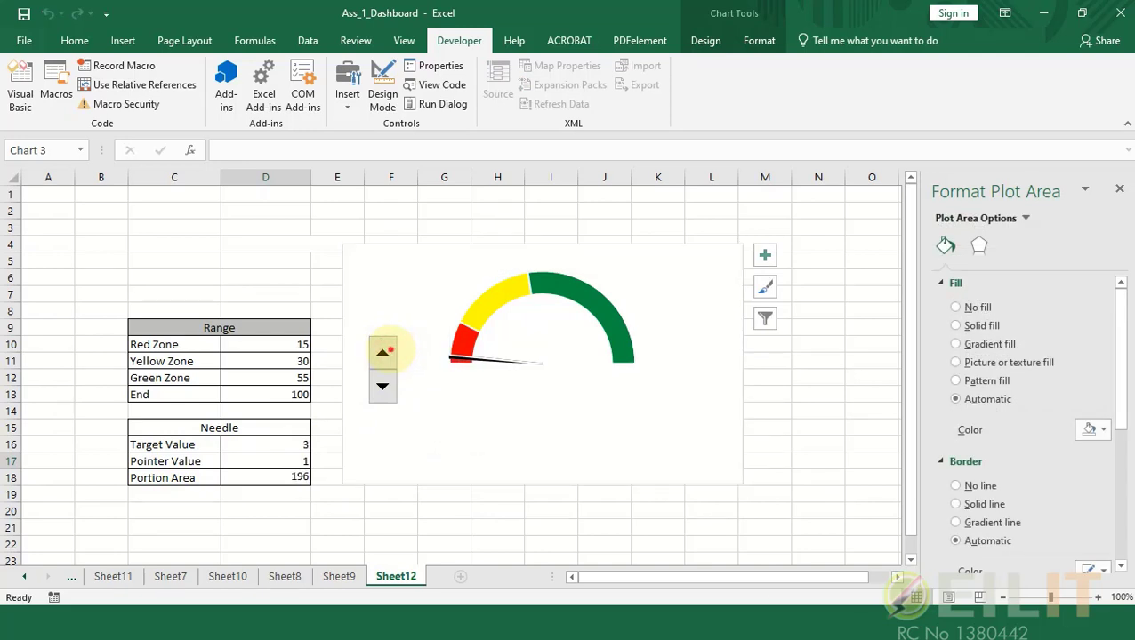
{"action": "left_click", "coordinate": [384, 351]}
{"action": "left_click", "coordinate": [384, 353]}
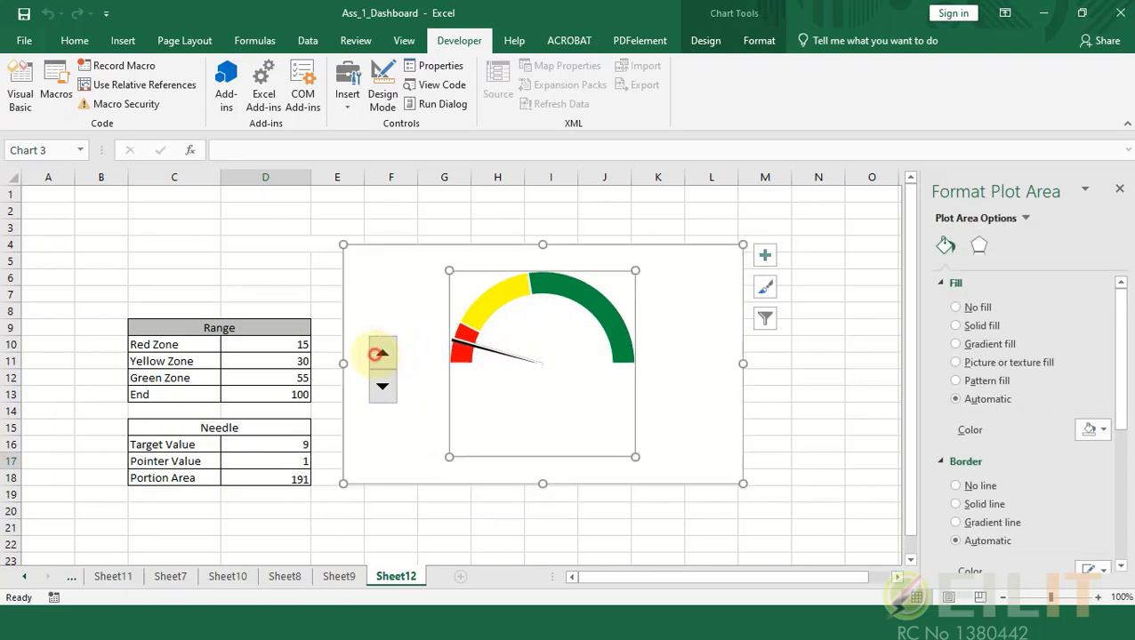
{"action": "left_click", "coordinate": [380, 353]}
{"action": "left_click", "coordinate": [380, 353]}
{"action": "left_click", "coordinate": [381, 354]}
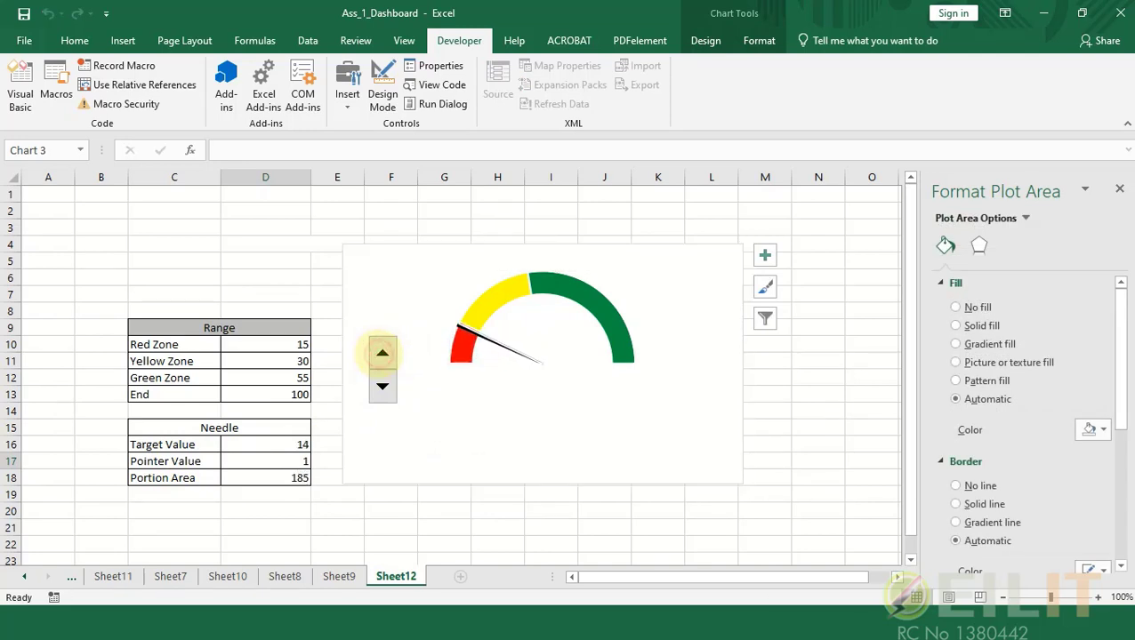
{"action": "left_click", "coordinate": [383, 353]}
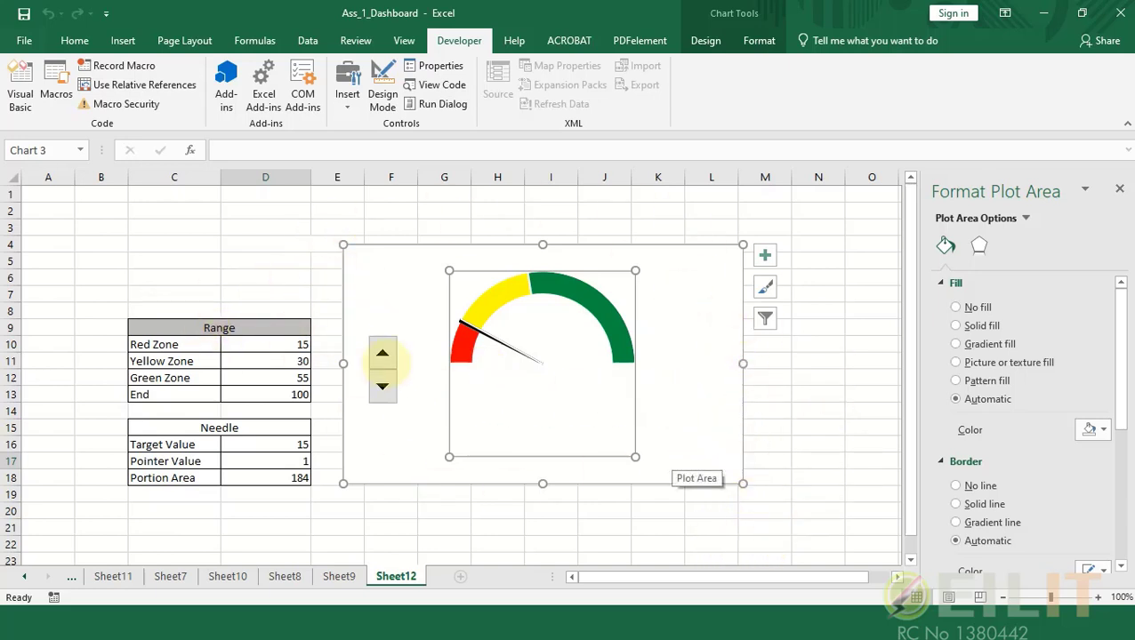
{"action": "left_click", "coordinate": [861, 408]}
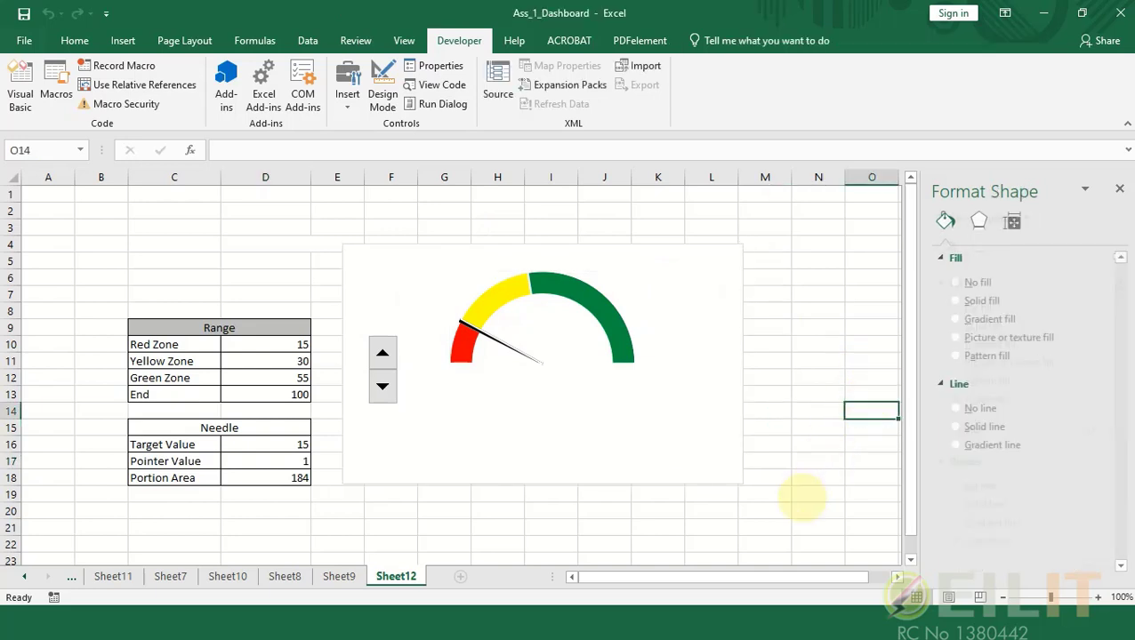